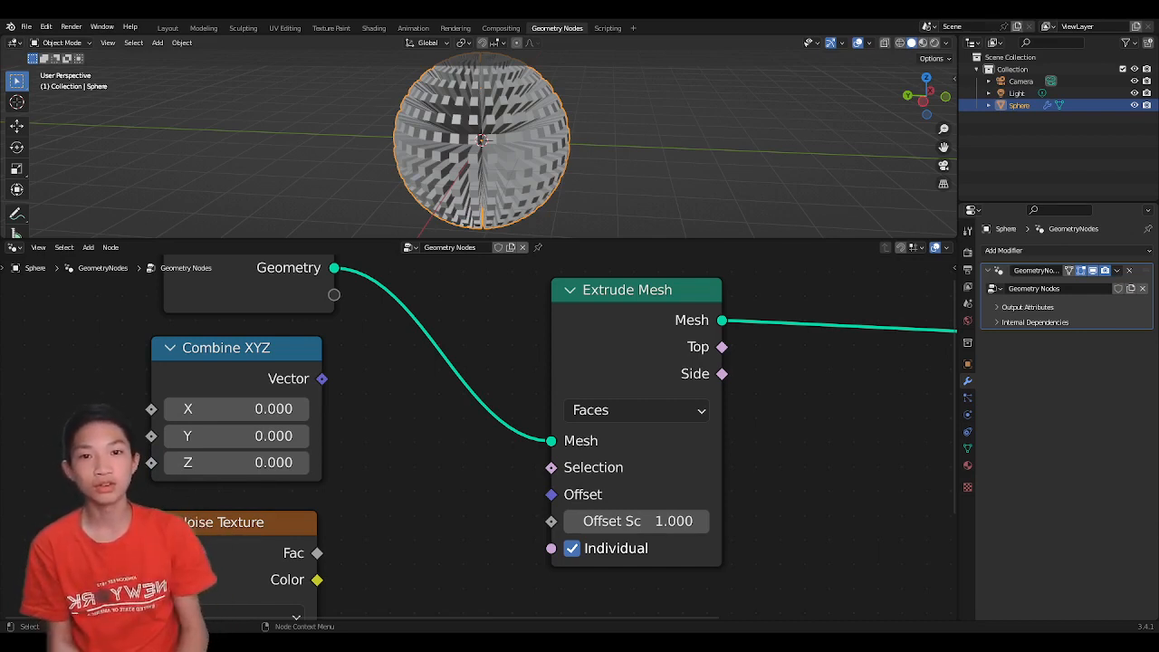
- Start a new file from the General template
left_click(27, 27)
mouse_move(56, 40)
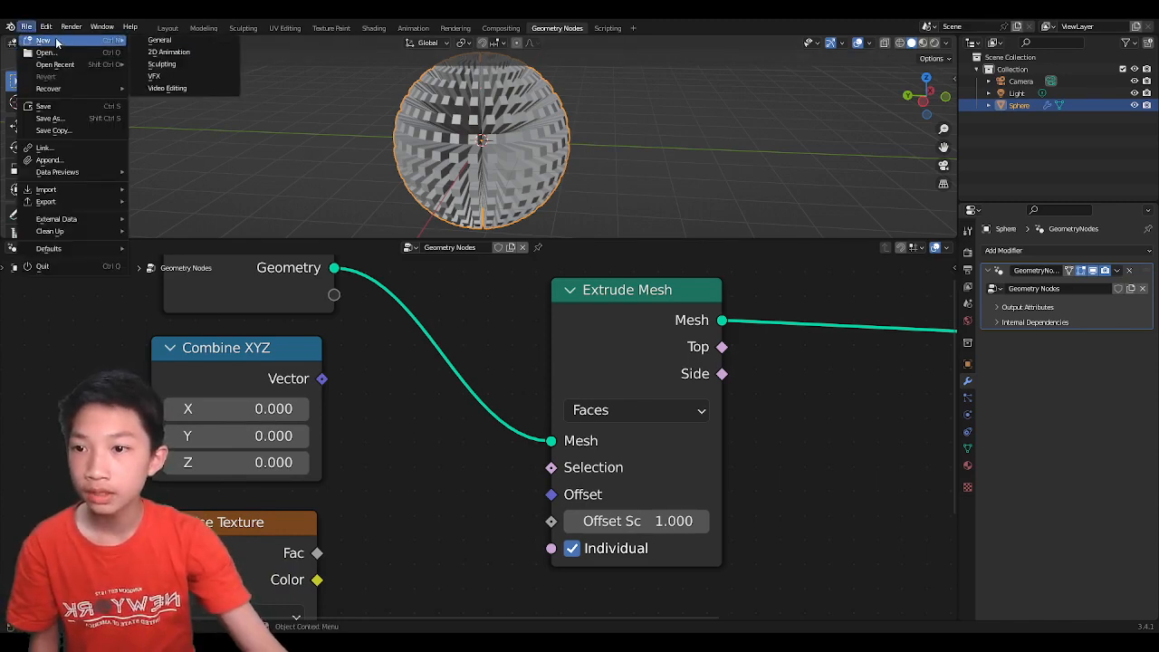
left_click(159, 40)
left_click(602, 346)
key("n")
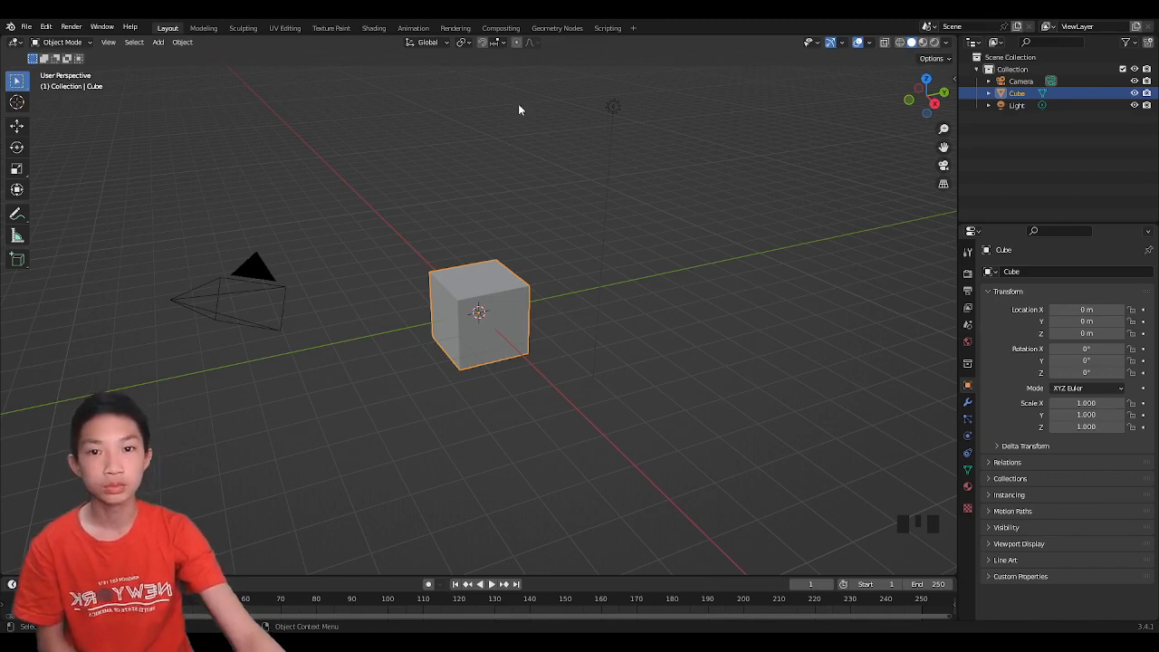
- Switch to the Geometry Nodes workspace and remove the Spreadsheet area by extending the 3D viewport over it
left_click(553, 27)
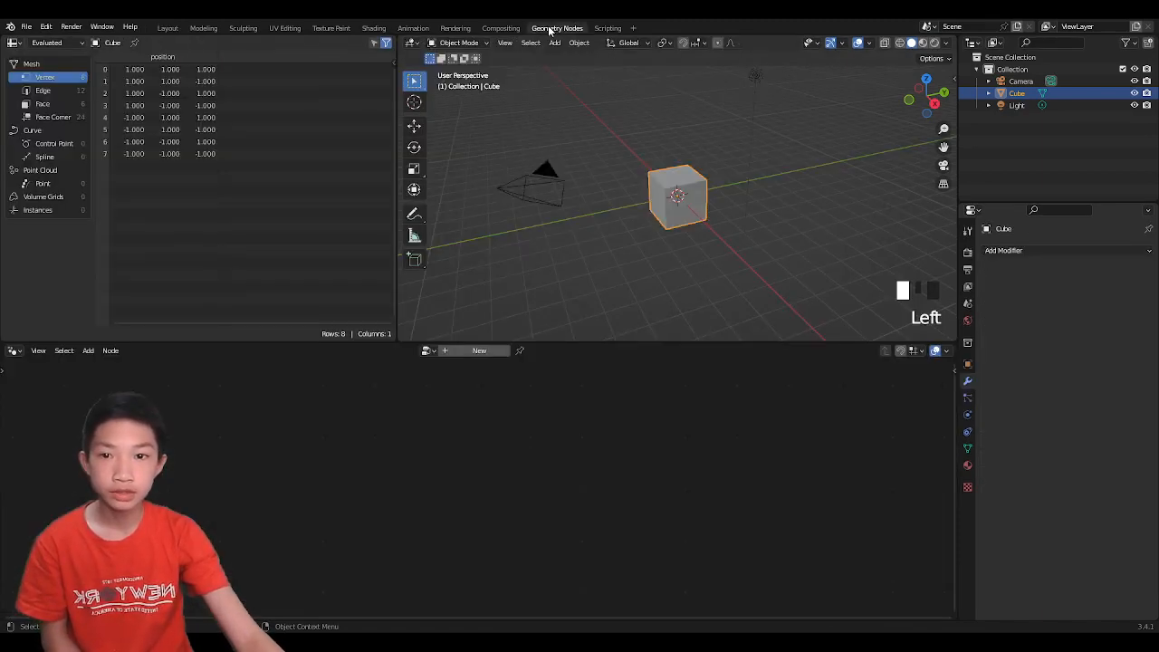
left_click_drag(393, 39, 373, 40)
left_click_drag(402, 39, 292, 46)
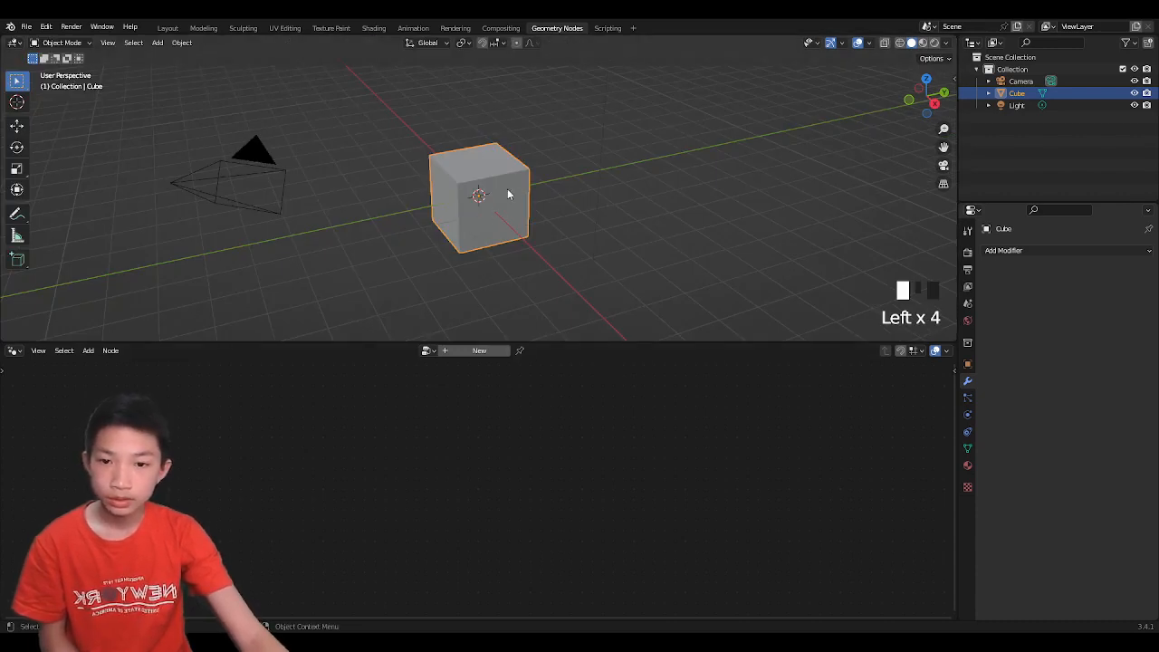
- Create a new geometry node tree on the cube and move its Group Input node farther from Group Output
scroll(498, 224, "up", 2)
scroll(498, 225, "up", 2)
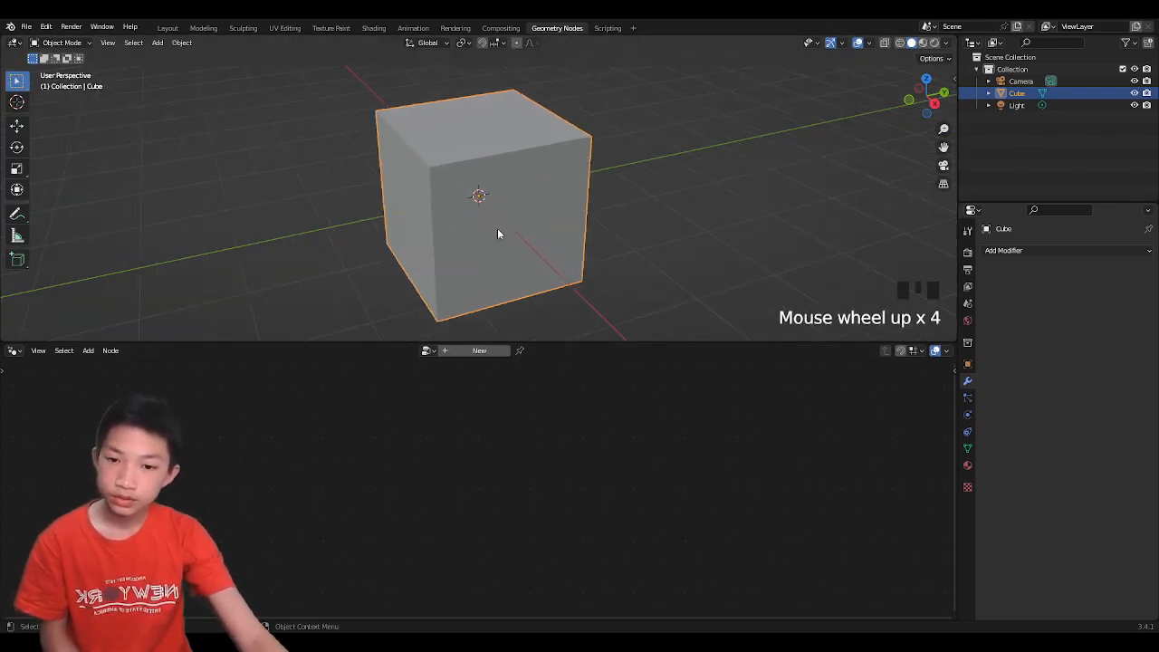
left_click(459, 352)
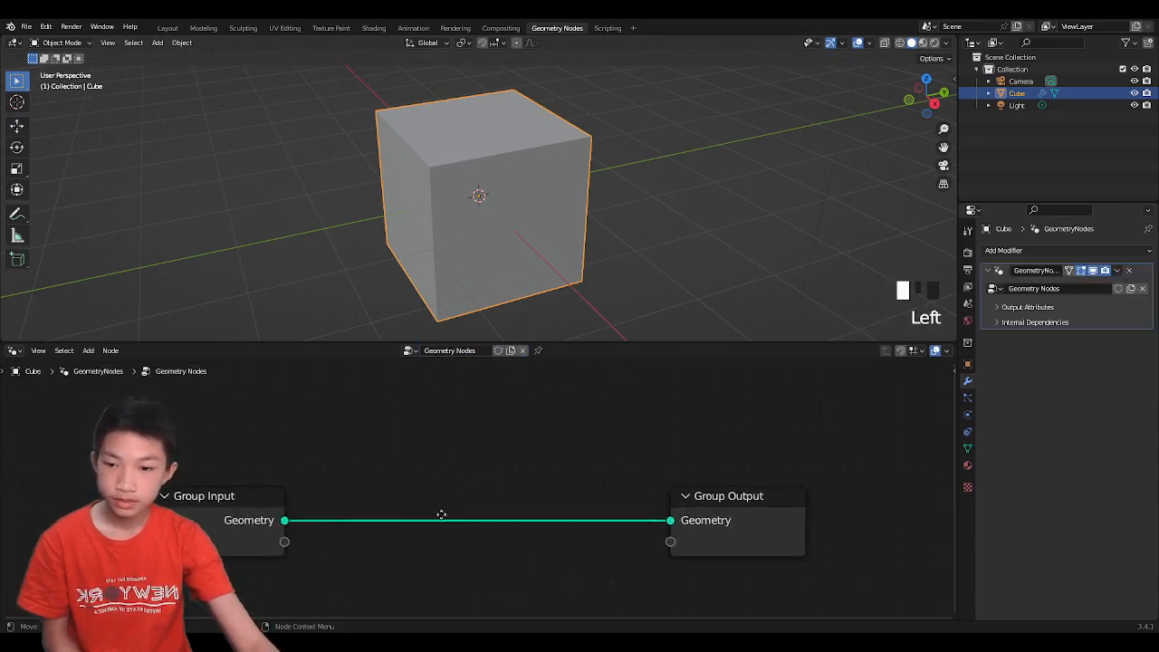
left_click_drag(210, 512, 191, 513)
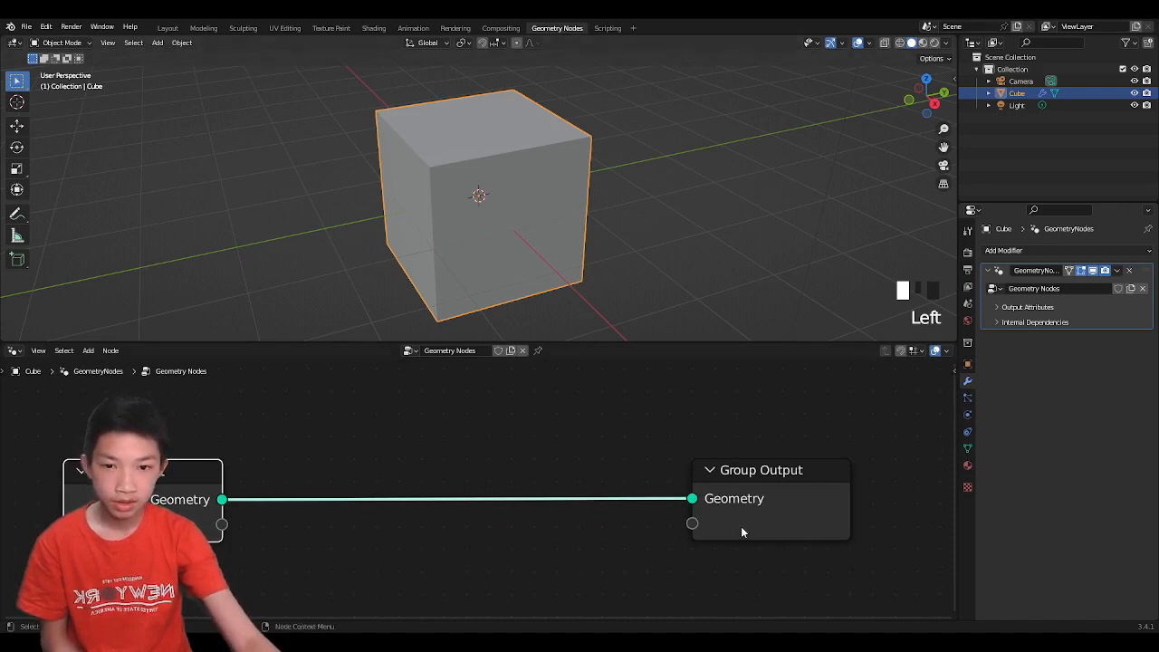
left_click(507, 432)
scroll(499, 435, "down", 3)
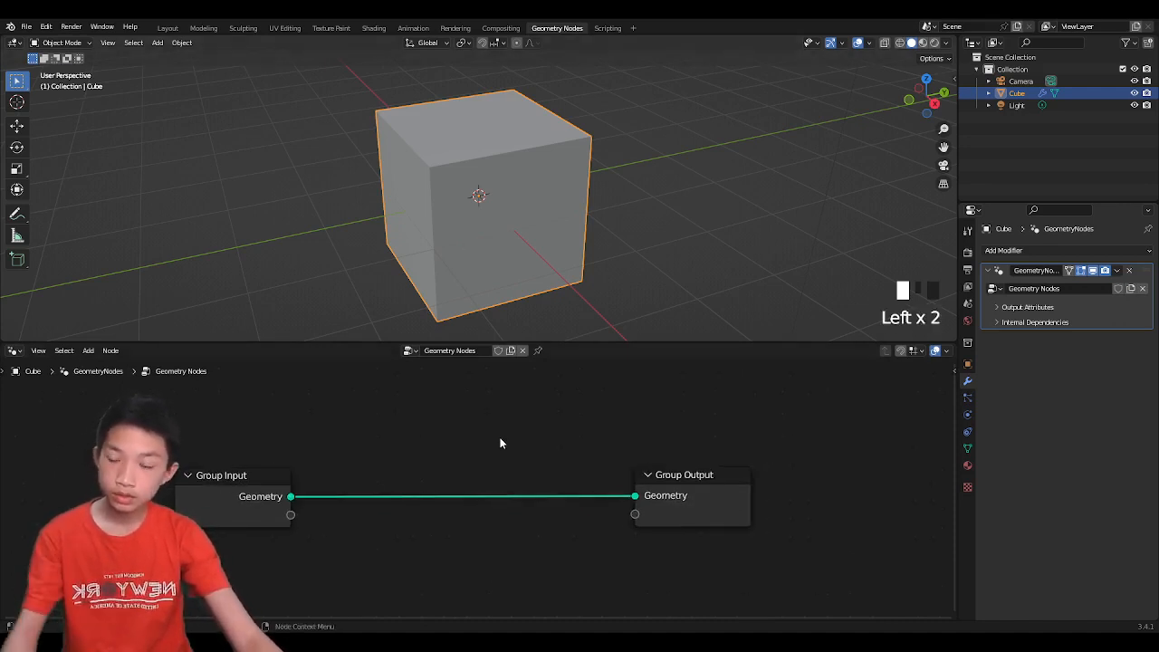
- Add an Extrude Mesh node on the link between Group Input and Group Output
key("shift+a")
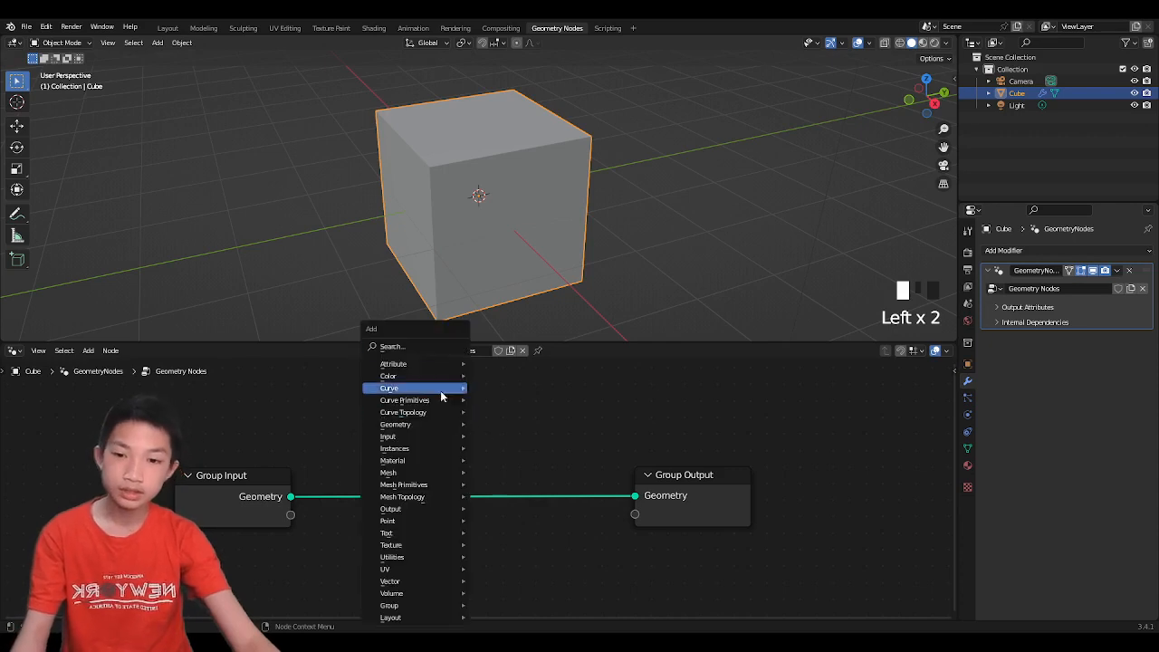
left_click(418, 345)
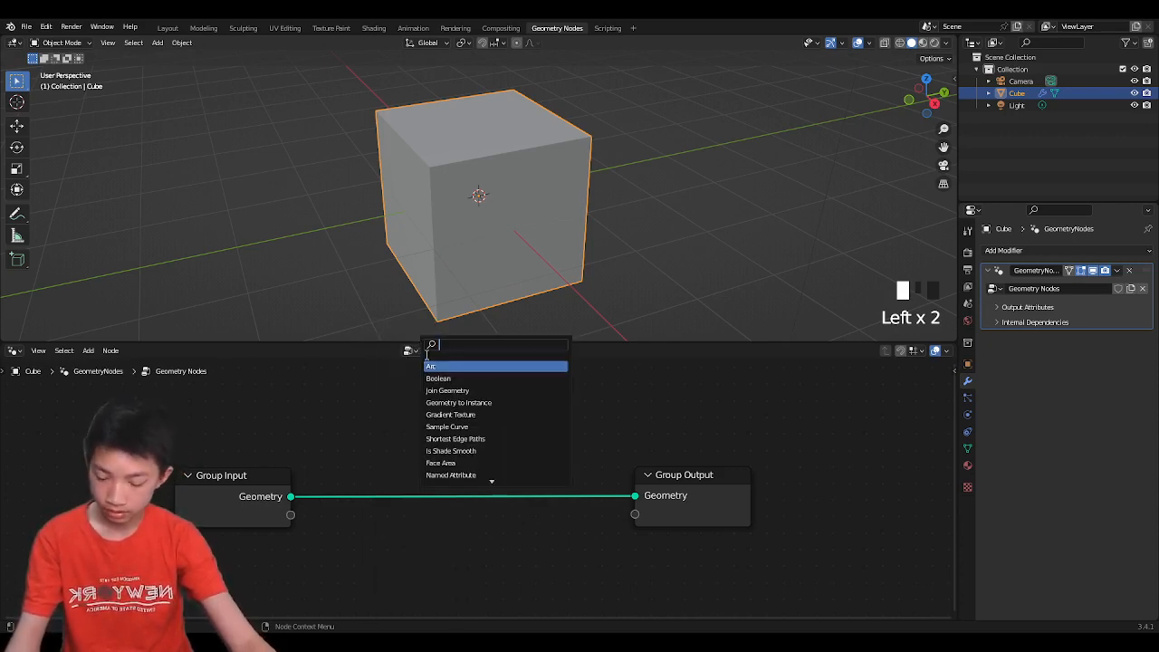
type("ext")
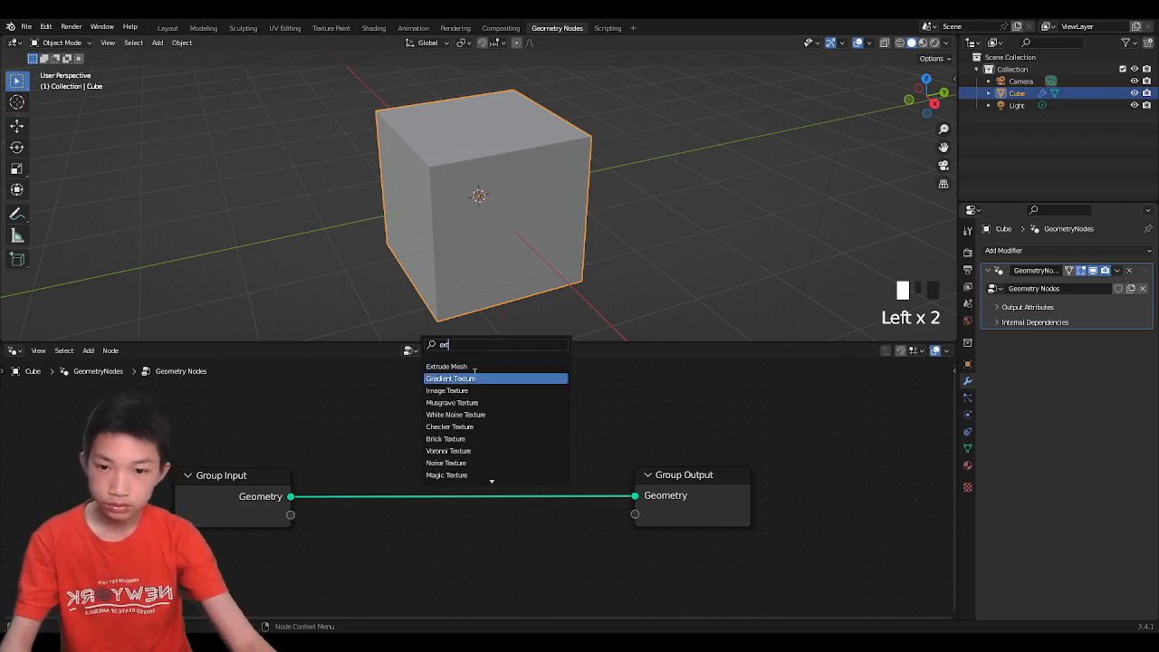
left_click(474, 366)
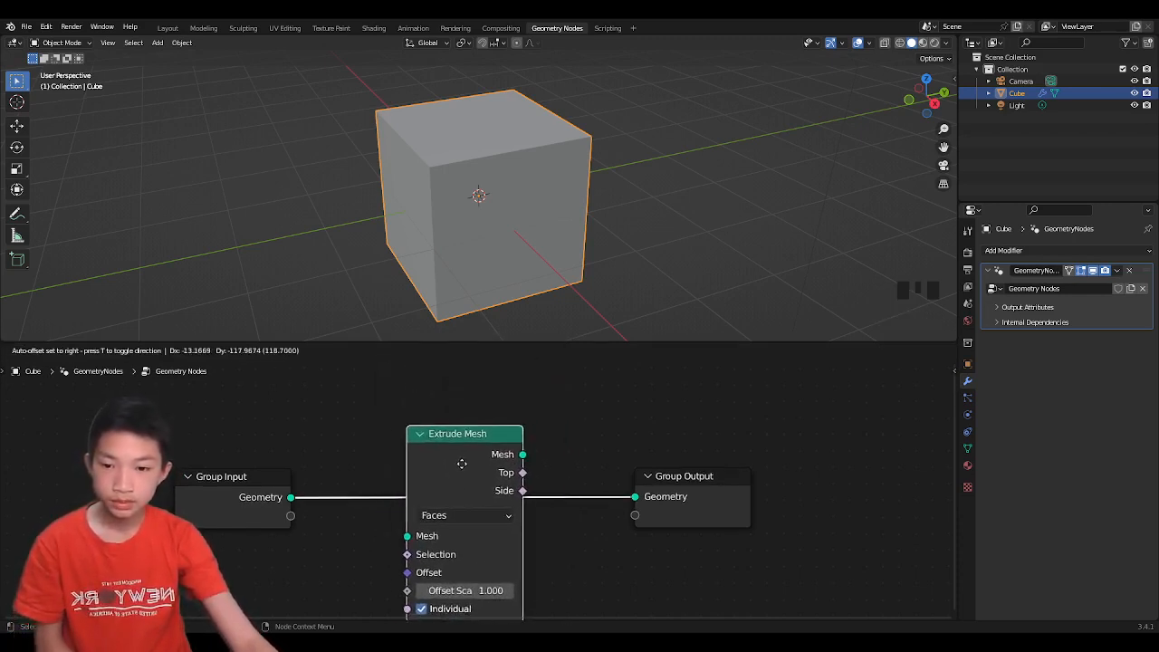
left_click(439, 484)
scroll(469, 293, "down", 3)
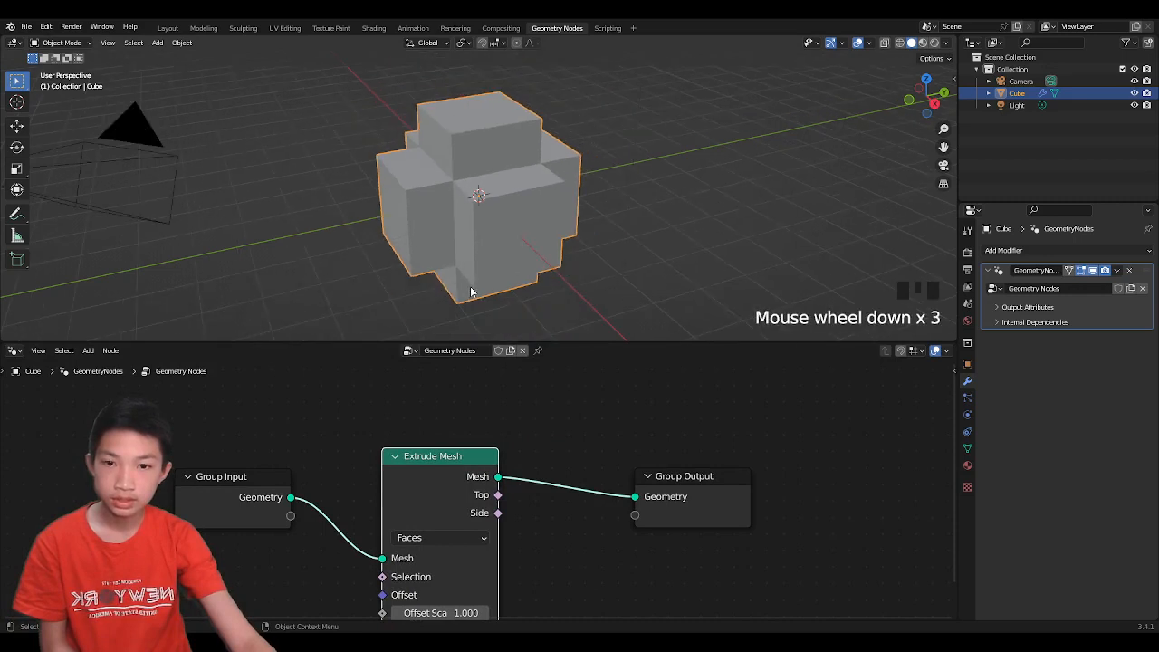
- Examine the extruded cube from several angles along with the Extrude Mesh node's inputs and outputs
middle_click_drag(472, 292, 450, 381)
scroll(563, 296, "up", 2)
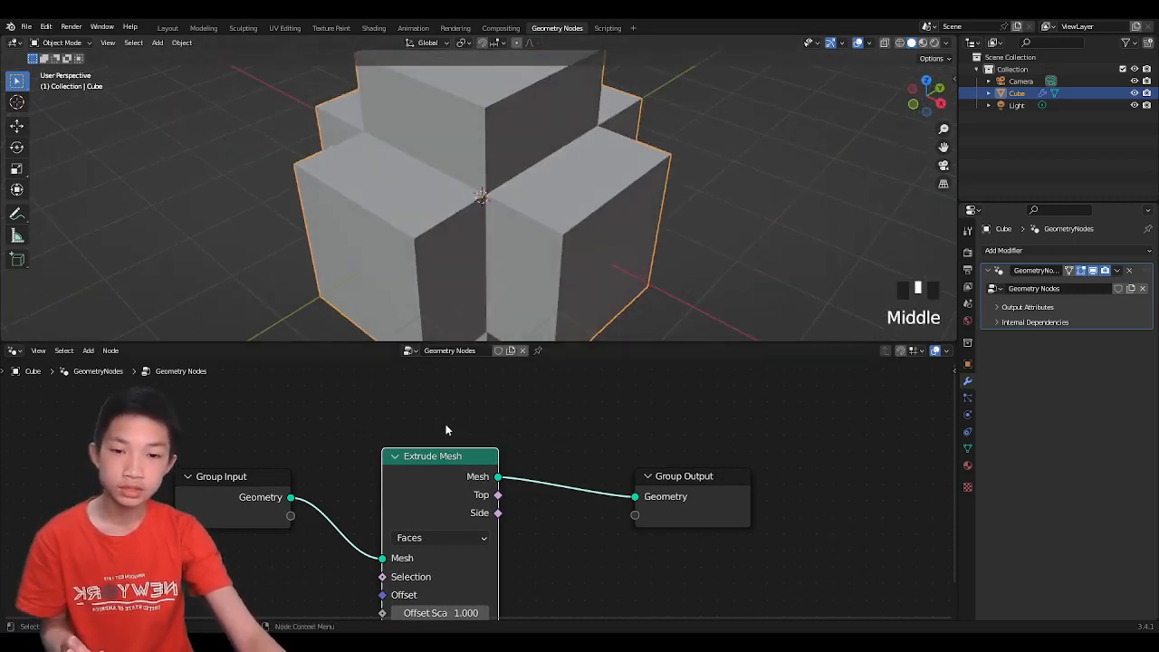
scroll(456, 257, "down", 3)
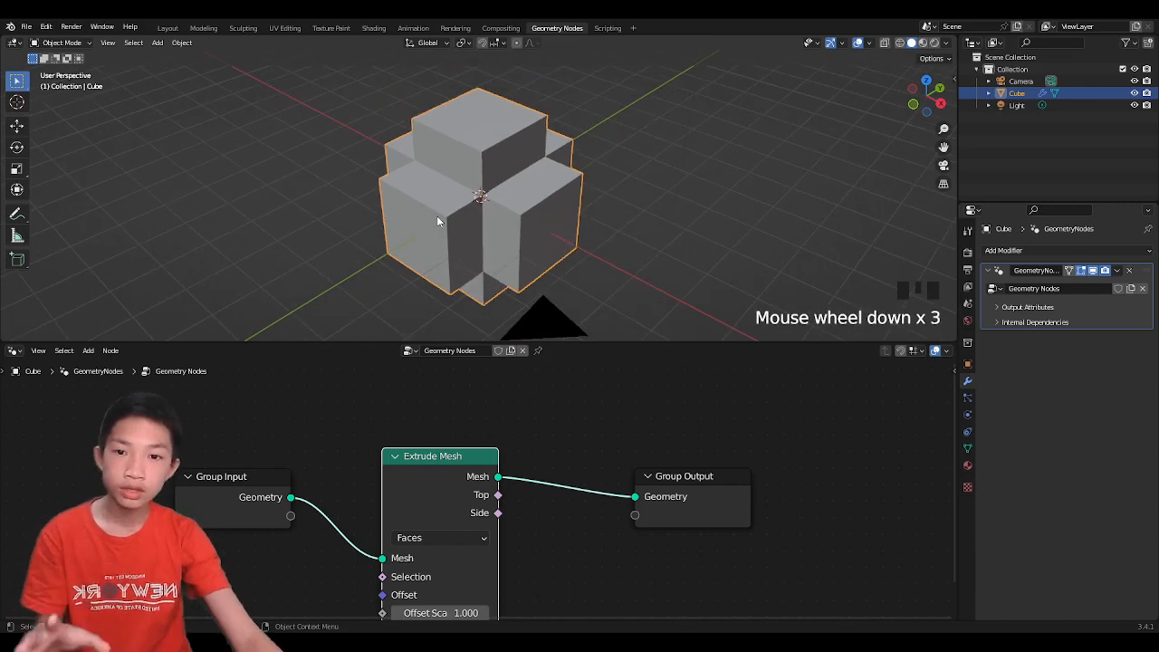
middle_click_drag(463, 237, 497, 218)
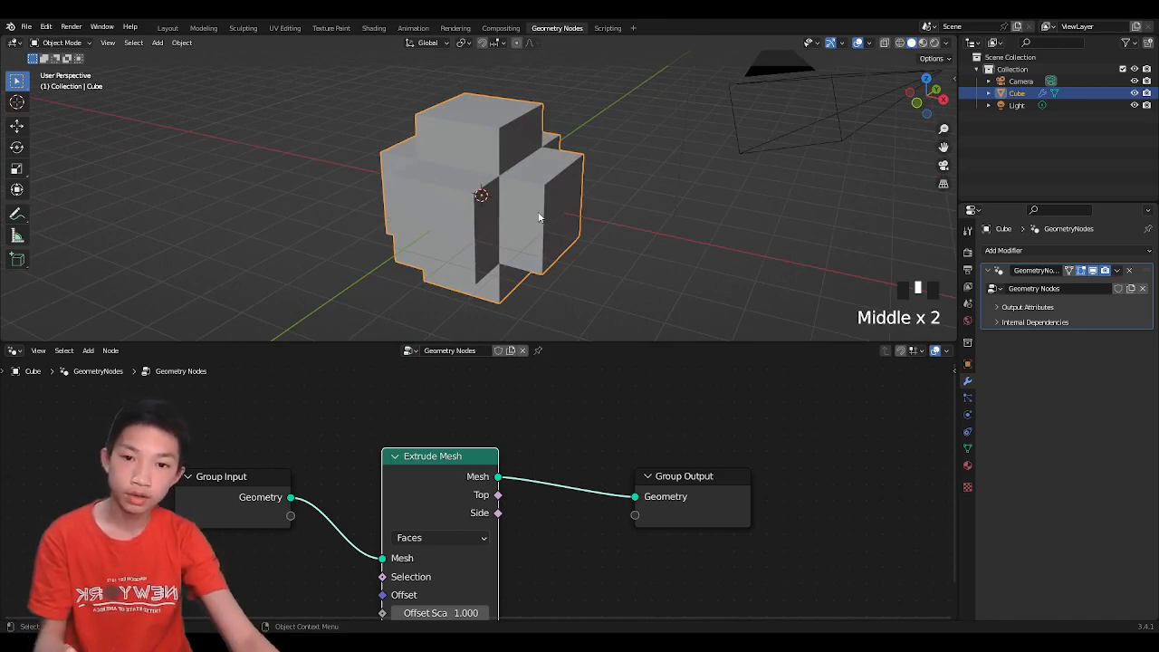
middle_click_drag(489, 181, 465, 209)
scroll(466, 209, "up", 2)
middle_click_drag(479, 421, 495, 378)
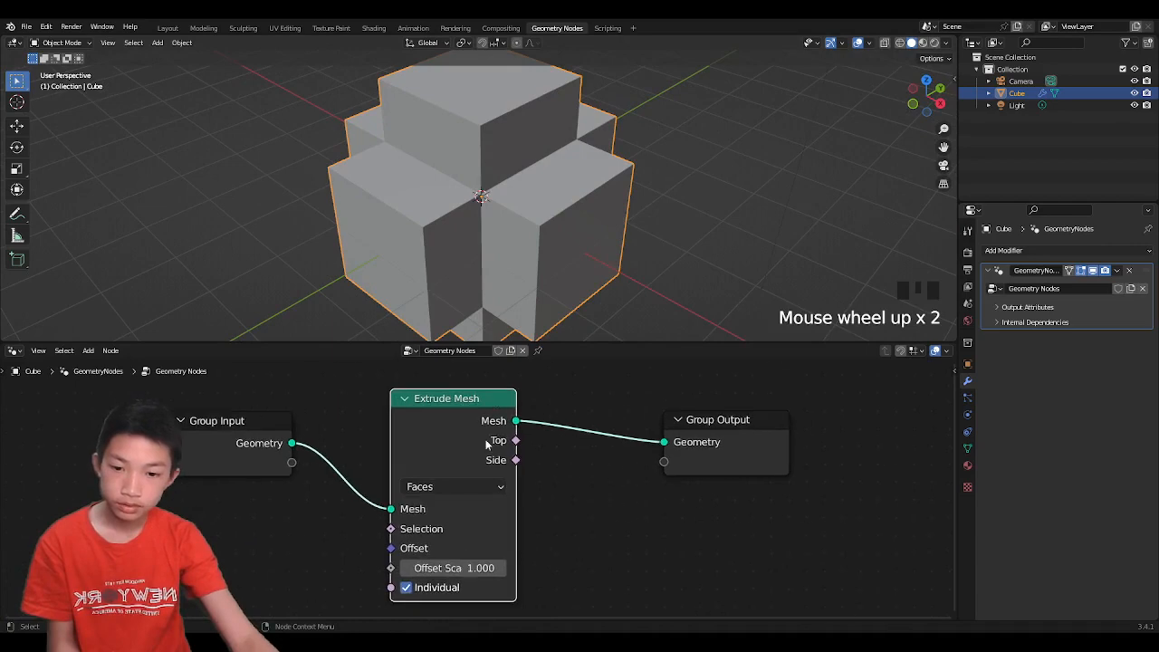
scroll(485, 445, "up", 2)
scroll(470, 461, "down", 1)
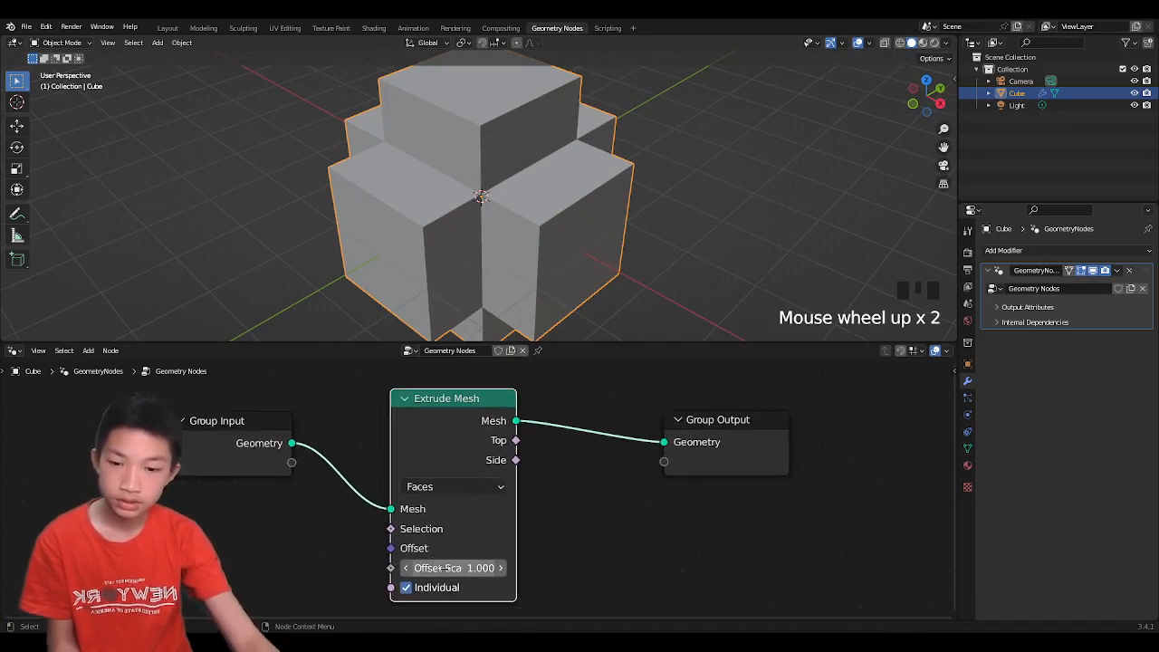
- Try Offset Scale values of 1.8 and 1.4 on the Extrude Mesh node
left_click_drag(453, 568, 480, 568)
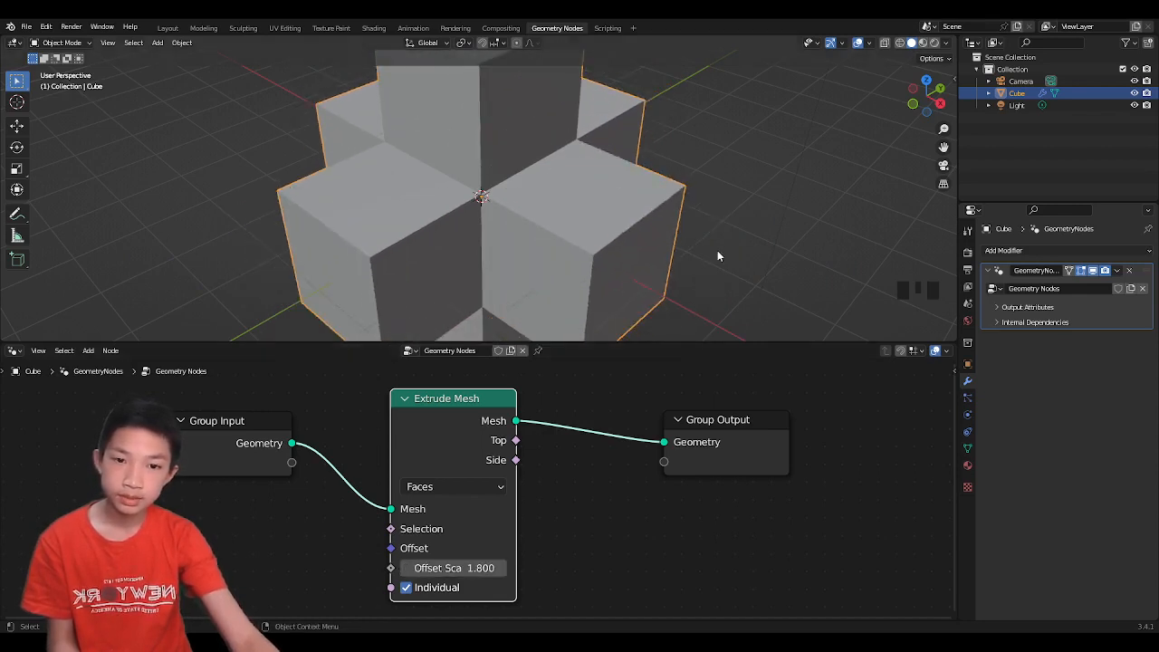
scroll(715, 250, "down", 4)
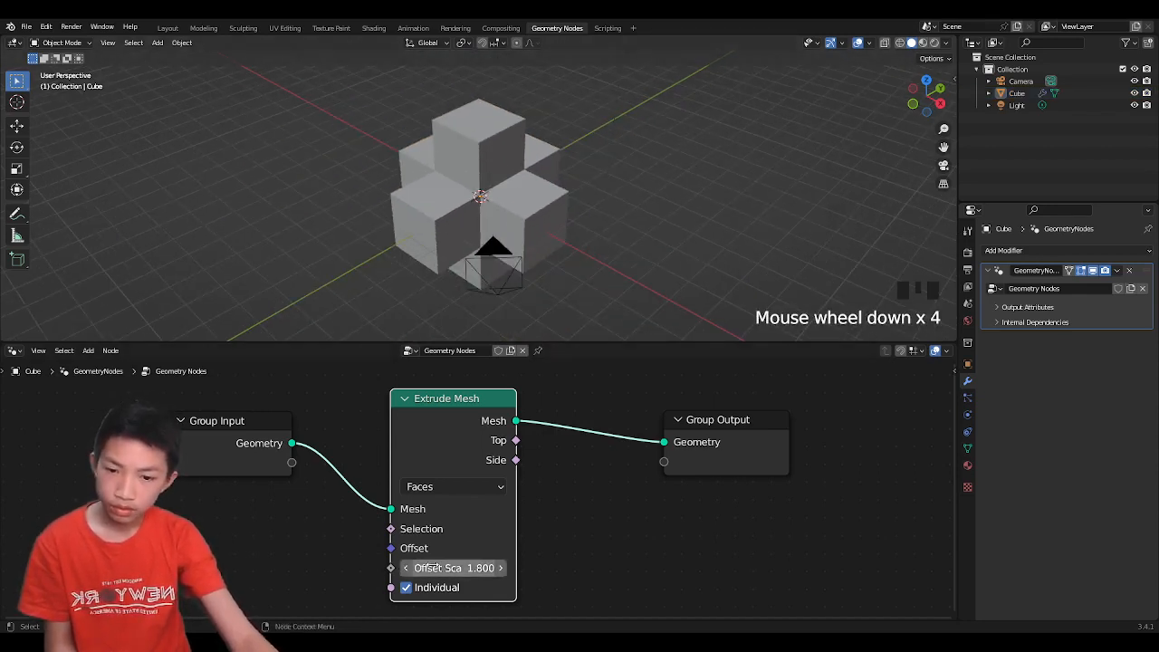
mouse_move(433, 568)
left_mouse_down()
mouse_move(466, 567)
mouse_move(417, 567)
mouse_move(430, 567)
left_mouse_up()
scroll(482, 534, "down", 2)
scroll(461, 557, "up", 1)
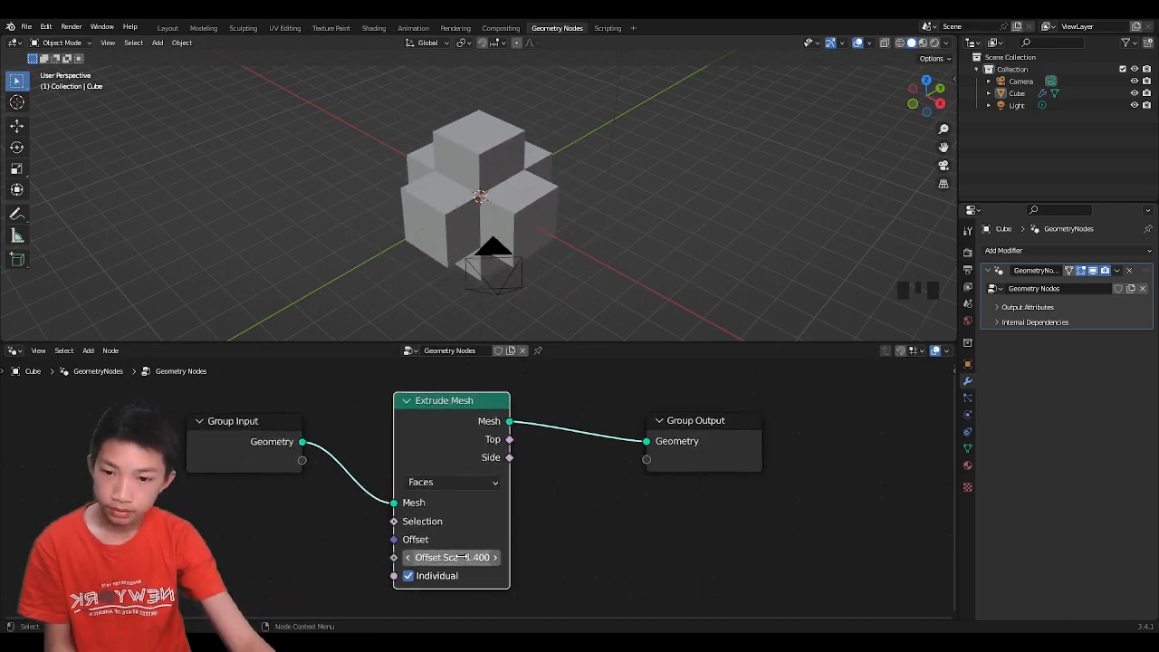
- Disable Individual on the Extrude Mesh node and set its Offset Scale to 3.2
scroll(461, 558, "up", 3)
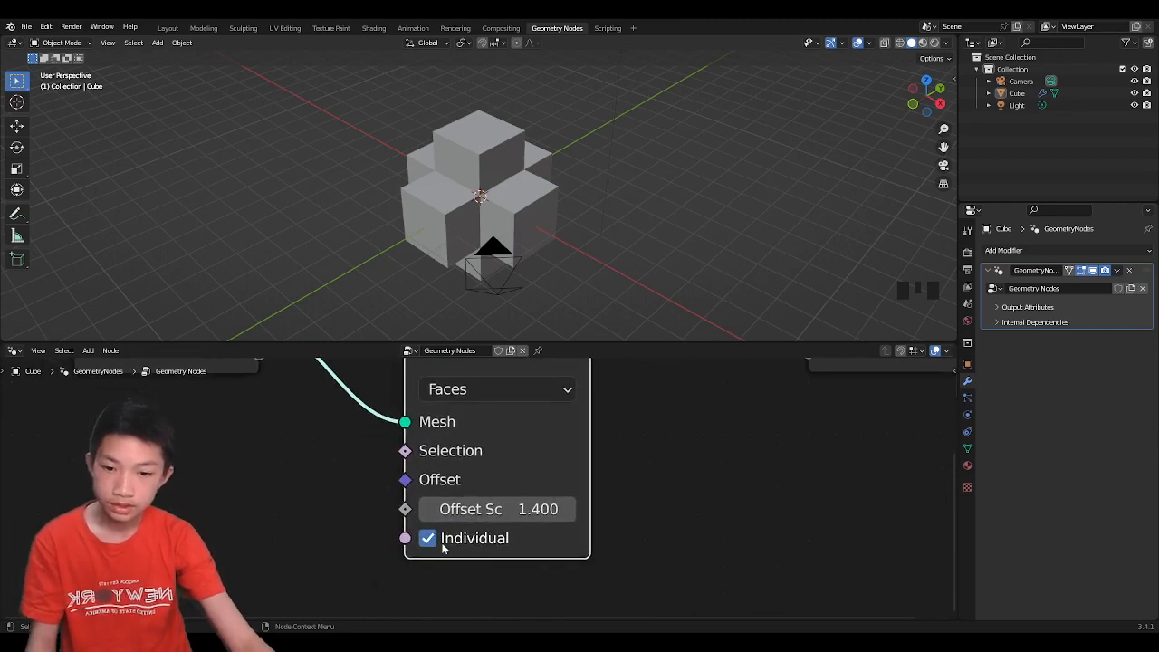
scroll(456, 260, "up", 4)
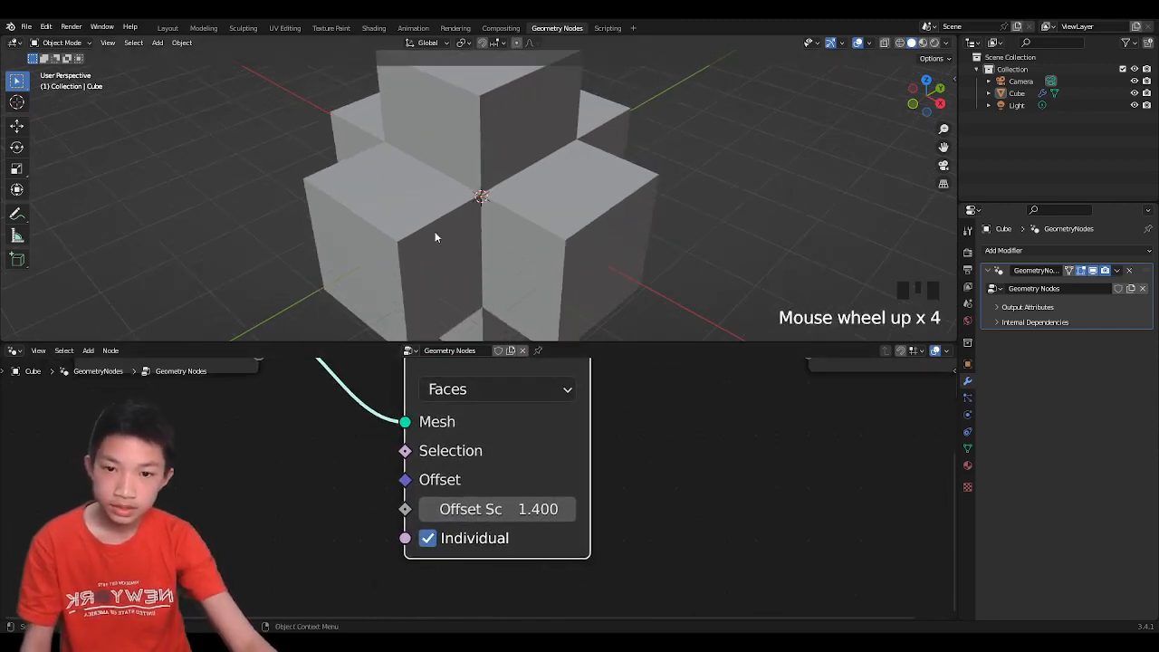
scroll(456, 241, "down", 2)
scroll(457, 266, "up", 1)
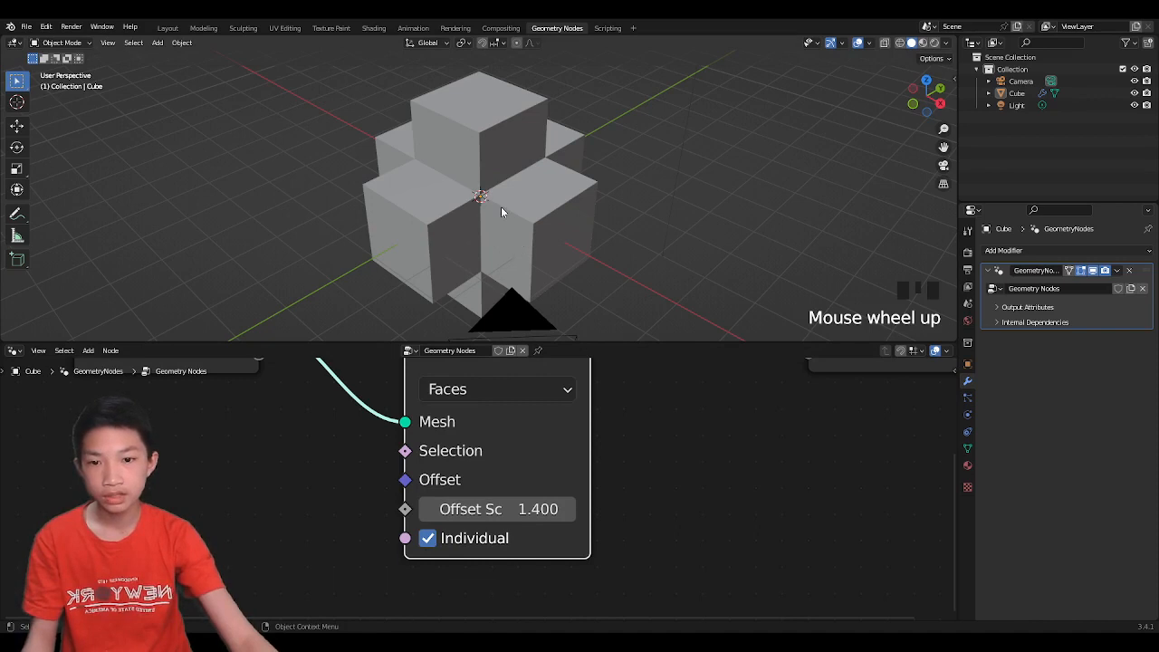
left_click(427, 537)
middle_click_drag(475, 272, 516, 299)
left_click_drag(497, 508, 543, 509)
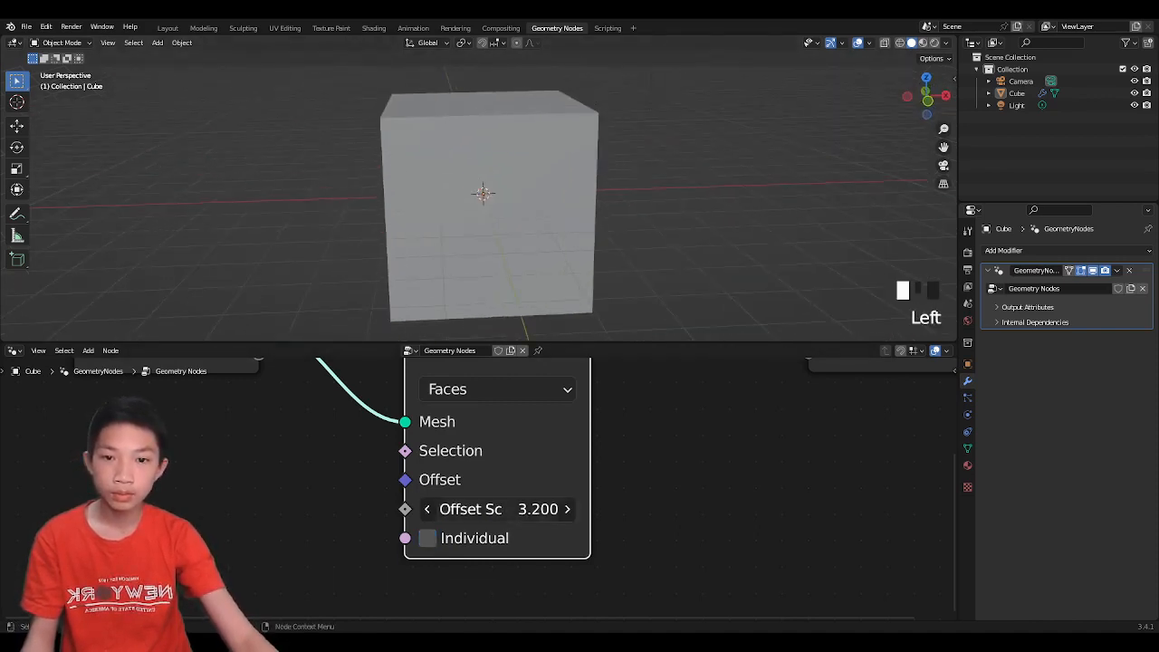
- Toggle Individual on the Extrude Mesh node to compare both extrusion modes, leaving it enabled
left_click(429, 541)
left_click(432, 541)
left_click(432, 541)
left_click(433, 540)
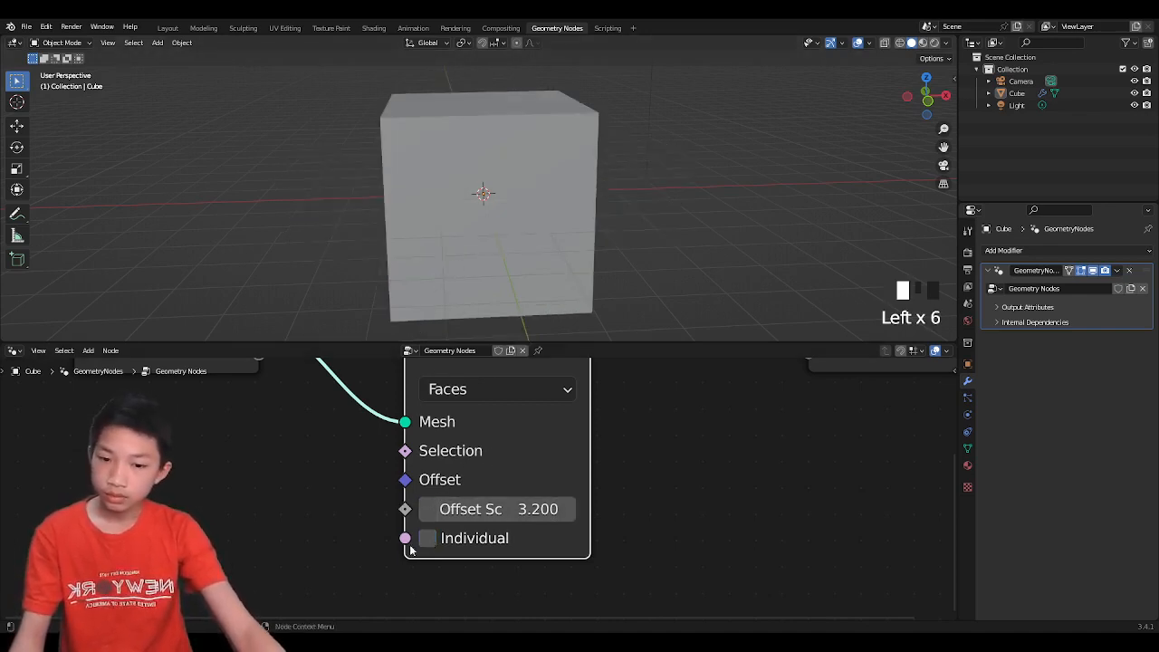
scroll(426, 543, "down", 2)
left_click_drag(421, 532, 375, 535)
left_click(438, 528)
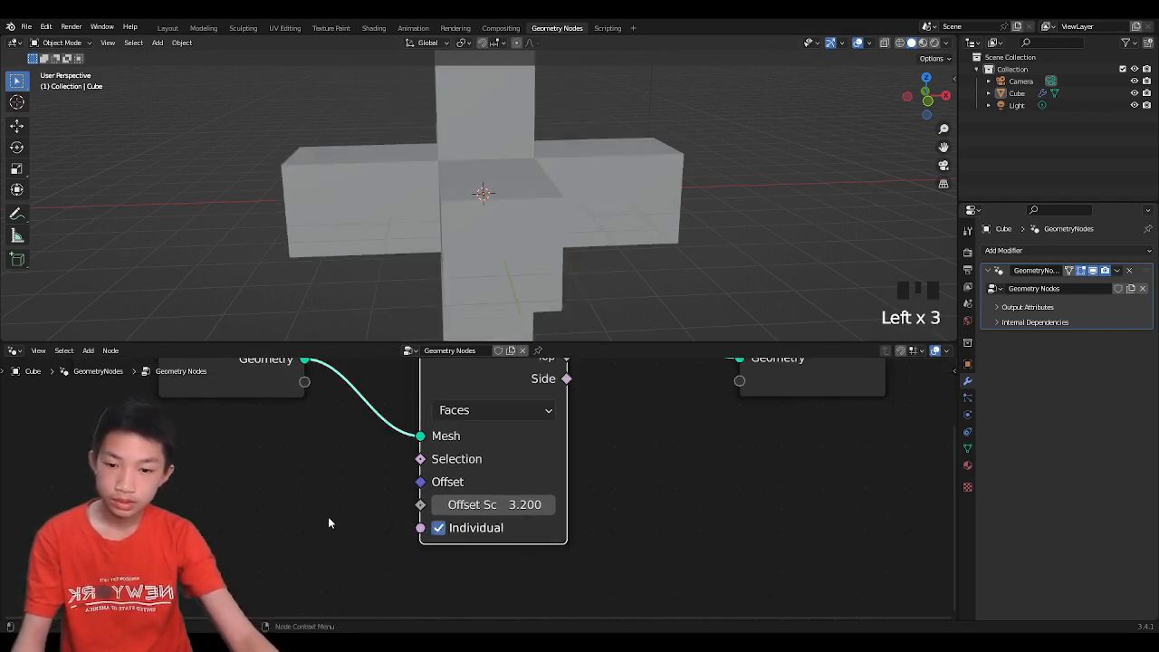
- Add a Boolean input node and connect its output to the Individual input of Extrude Mesh
key("shift+a")
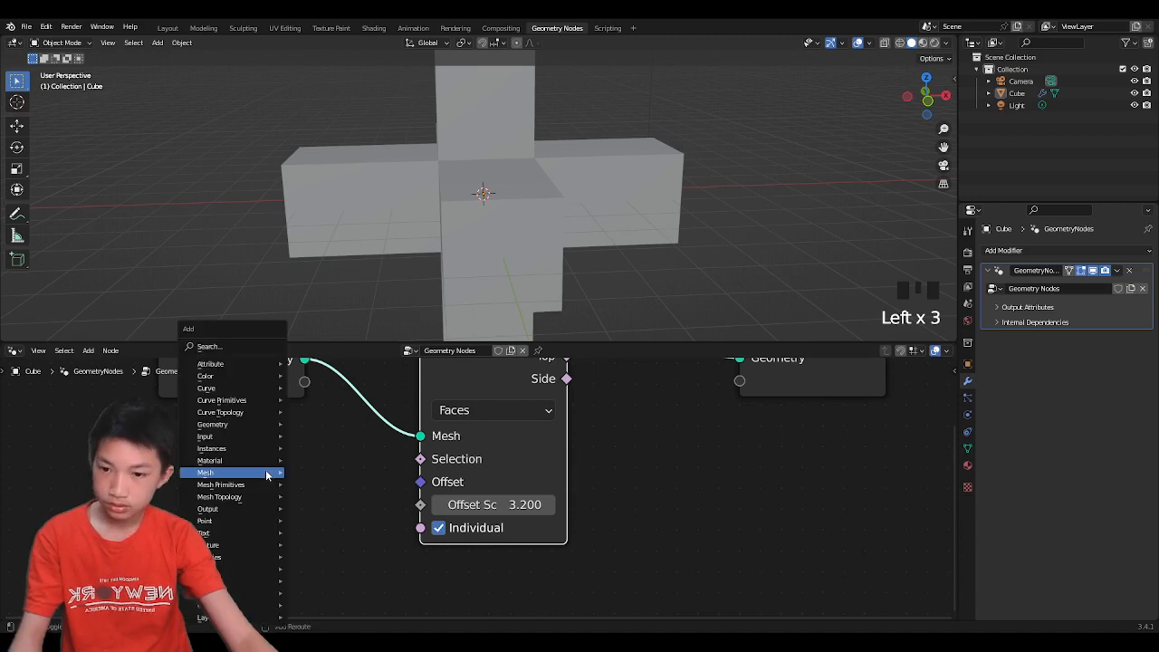
left_click(259, 341)
type("bo")
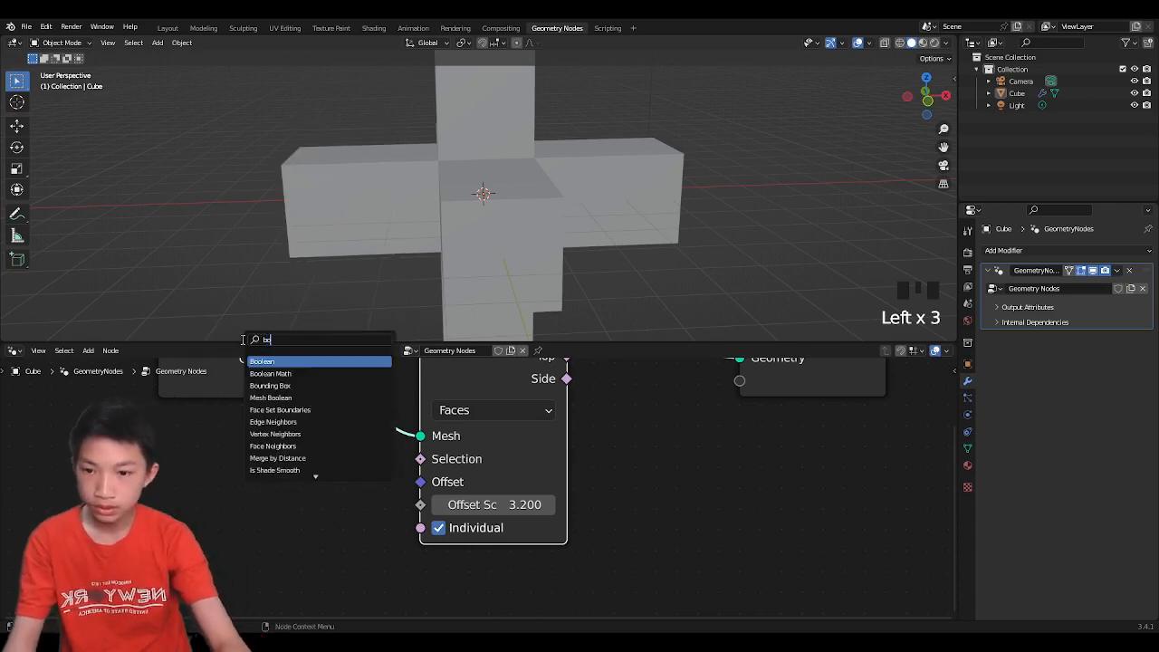
type("ol")
key("Return")
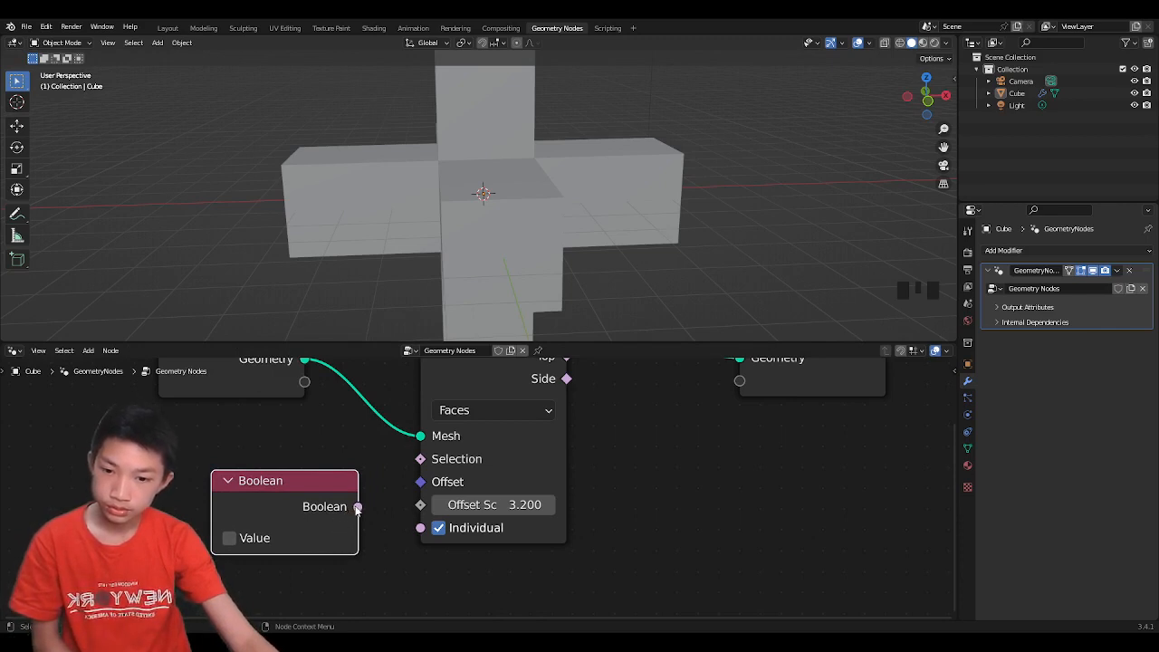
left_click_drag(358, 508, 420, 528)
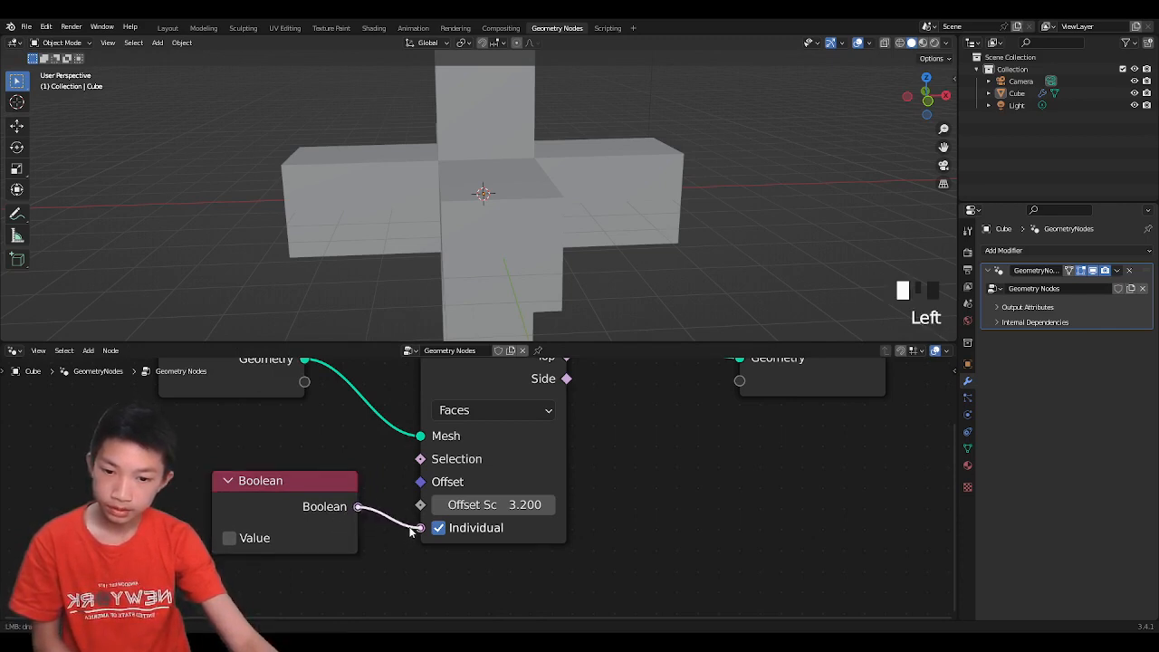
- Toggle the Boolean node's Value repeatedly to switch between individual and joined face extrusion
left_click(229, 538)
double_click(229, 540)
double_click(229, 539)
left_click(230, 540)
double_click(229, 540)
left_click(229, 540)
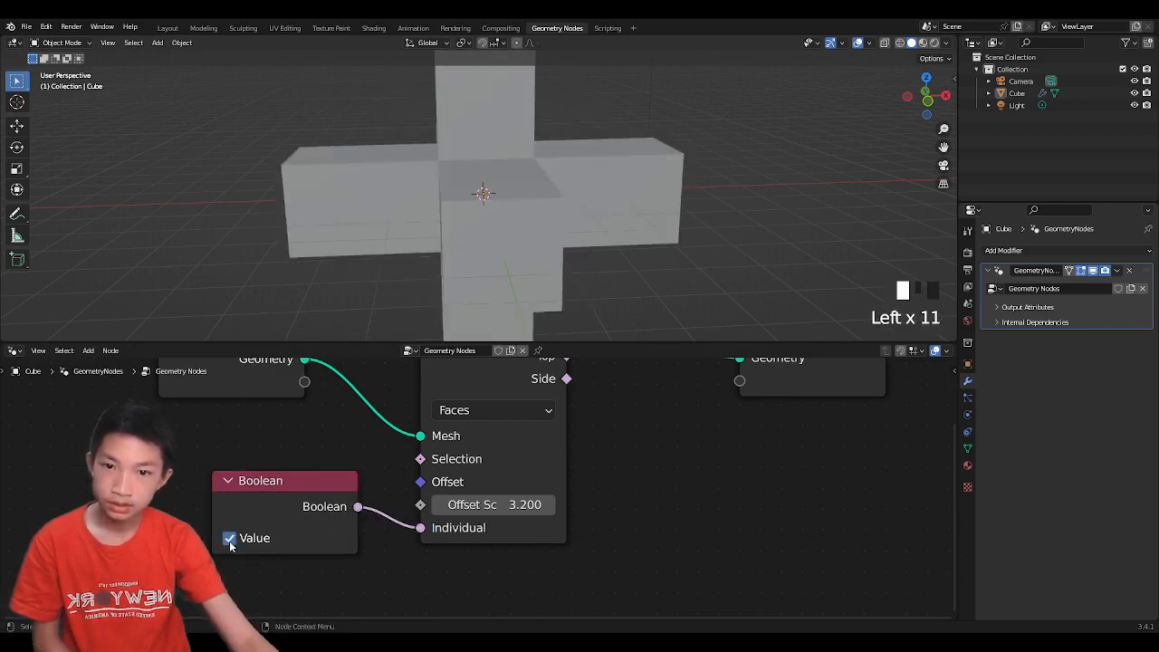
double_click(229, 539)
- Delete the Boolean node connected to the Extrude Mesh node
left_click(305, 480)
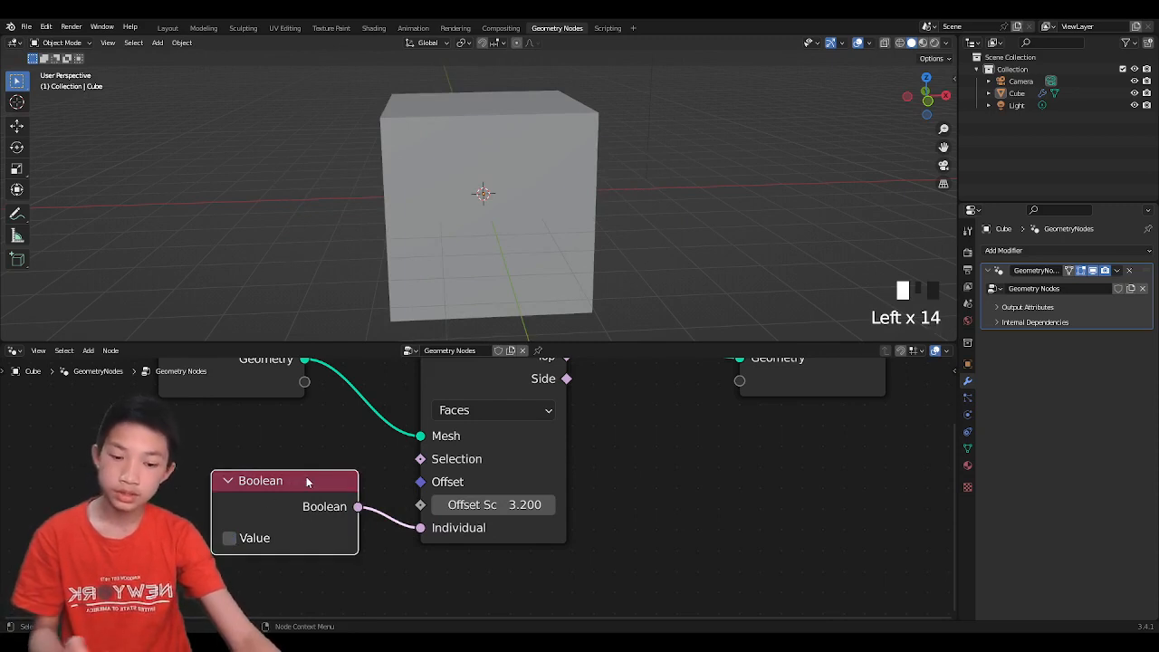
key("Delete")
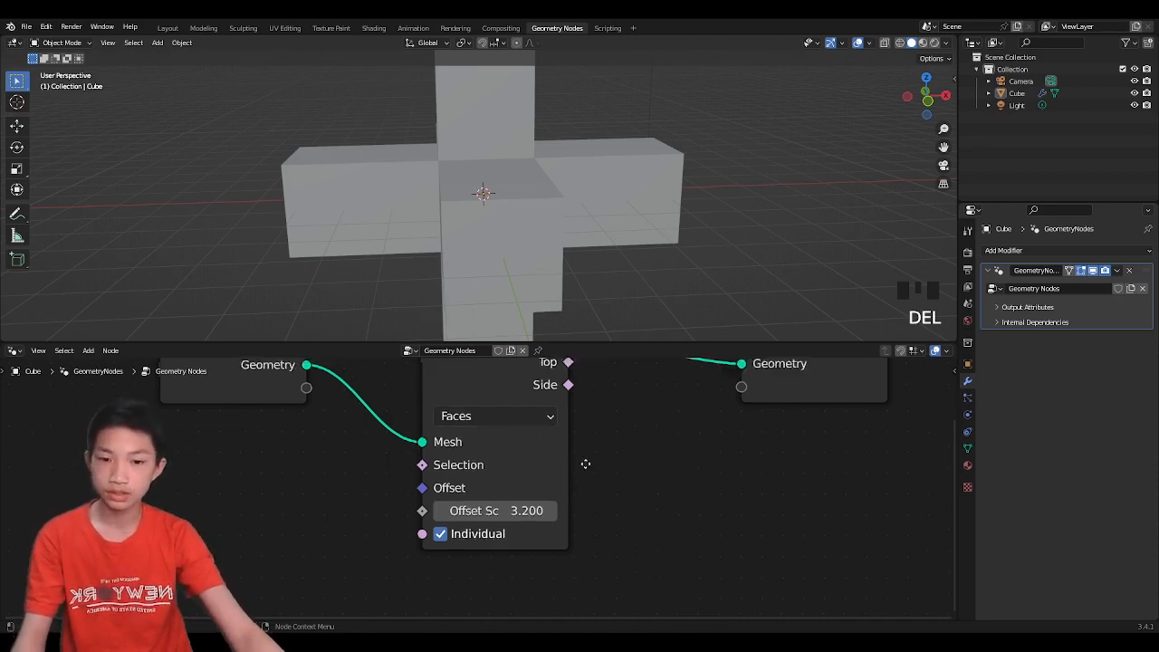
middle_click_drag(585, 465, 582, 512)
scroll(584, 498, "up", 1)
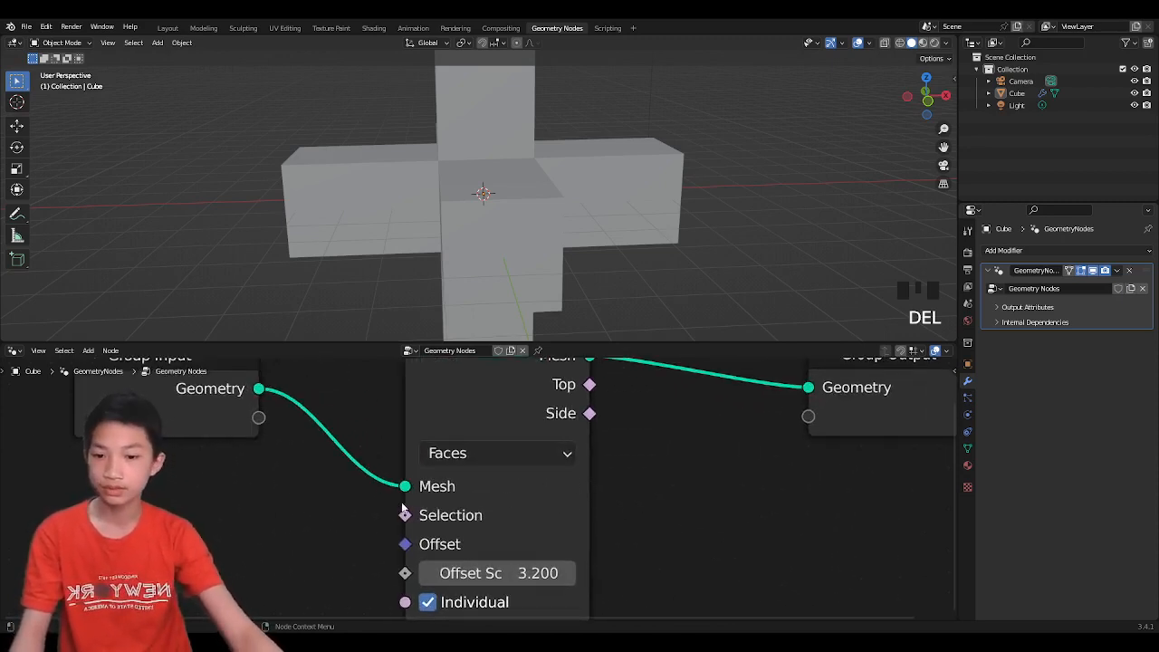
- Lower the Offset Scale of the Extrude Mesh node to 1.100
middle_click_drag(454, 577, 460, 518)
scroll(466, 526, "up", 1)
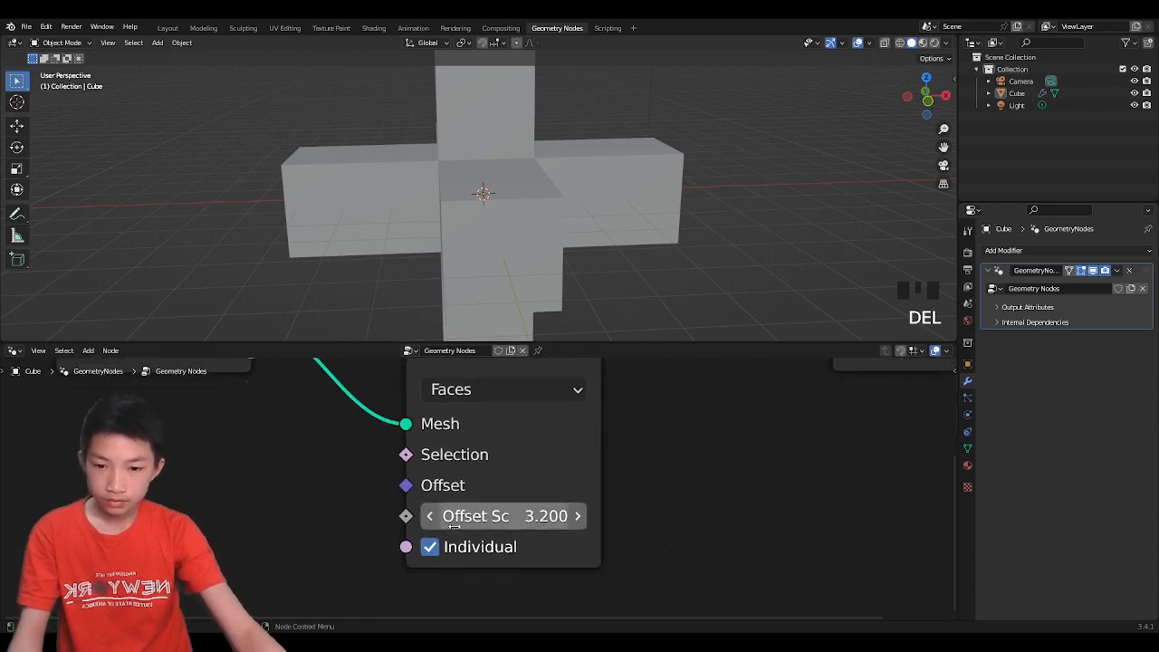
left_click_drag(500, 518, 462, 518)
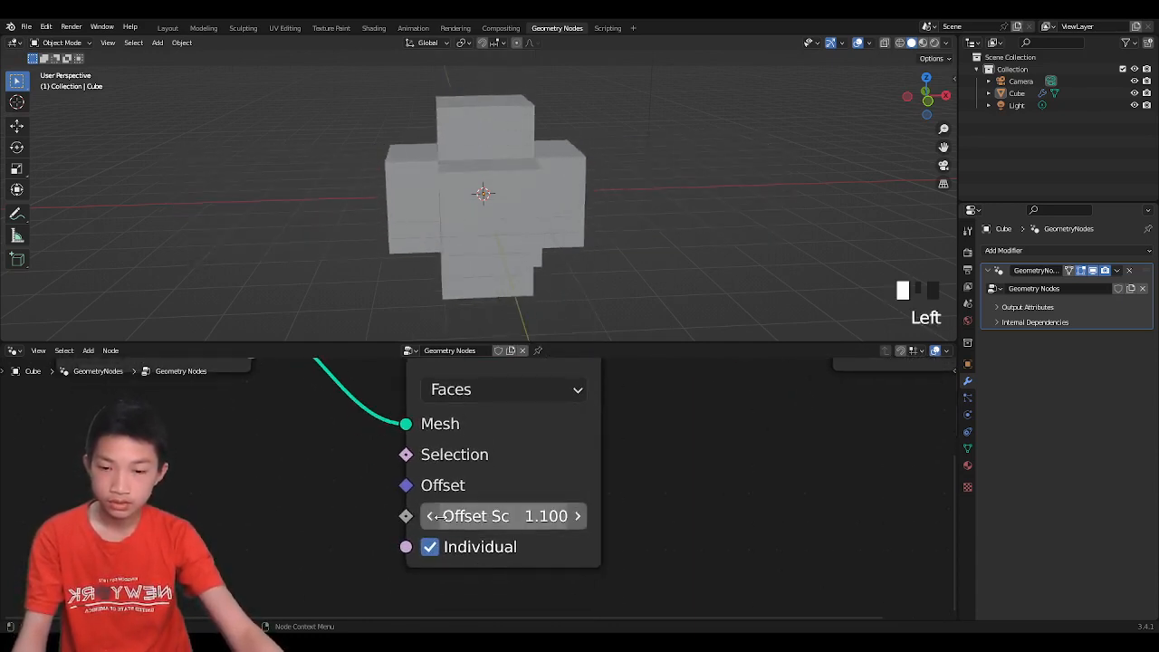
- Move the Group Input node away from Extrude Mesh and disconnect its Geometry link from the Mesh input
scroll(373, 493, "down", 2)
middle_click_drag(373, 492, 395, 498)
scroll(395, 498, "down", 2)
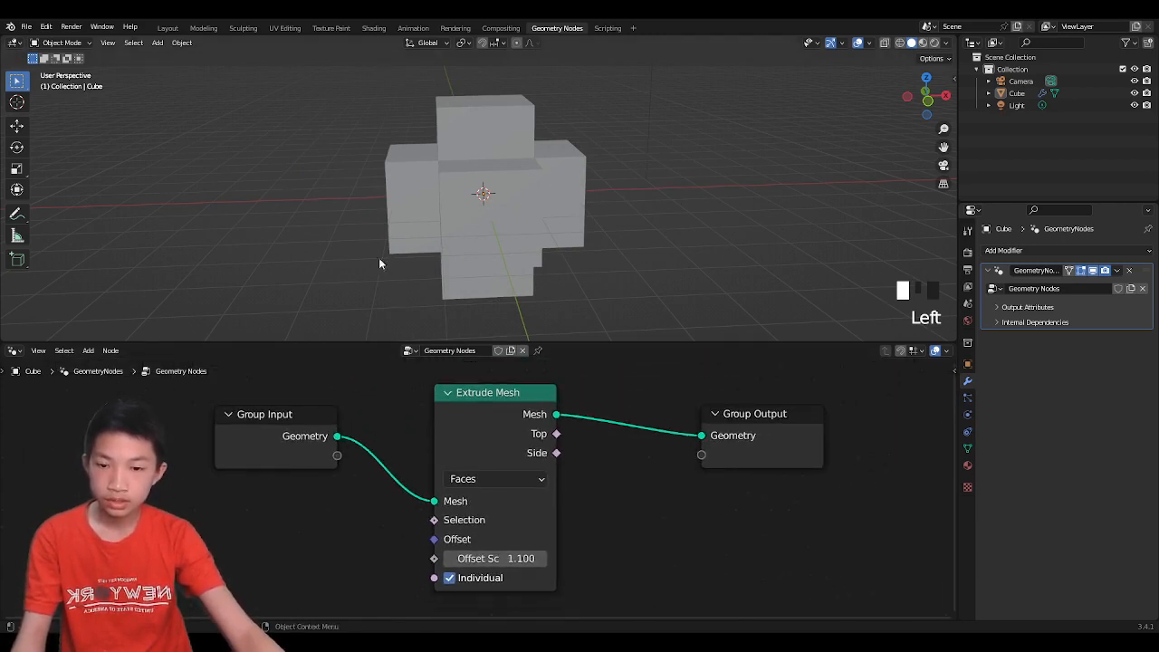
left_click_drag(314, 439, 176, 501)
left_click_drag(432, 502, 357, 504)
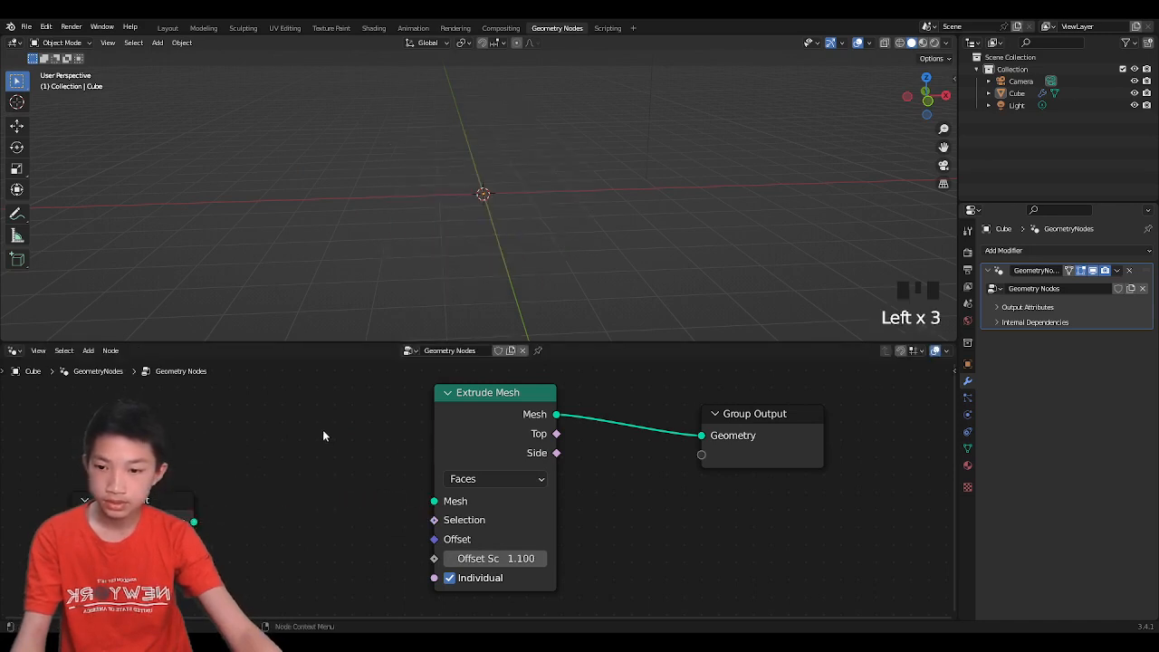
- Add a UV Sphere node and connect its Mesh output to the Mesh input of Extrude Mesh
key("shift+a")
left_click(283, 347)
type("uv")
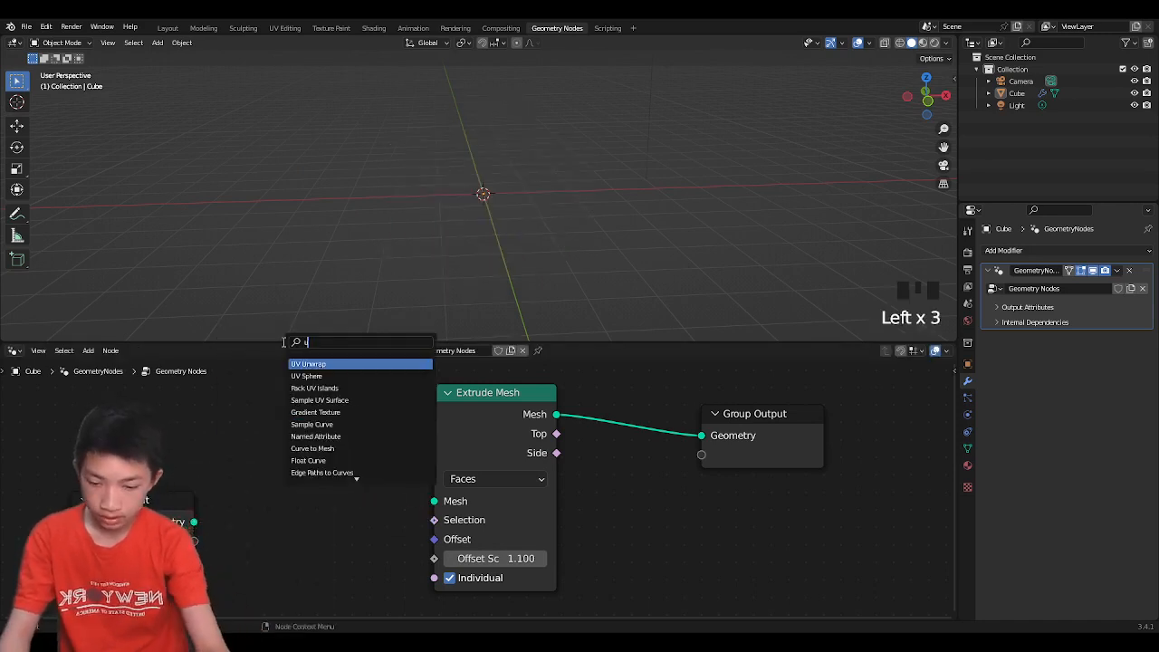
left_click(354, 379)
left_click(299, 412)
left_click_drag(318, 399, 435, 502)
- Examine the individually extruded faces of the UV sphere from several angles in the viewport
scroll(476, 285, "up", 2)
middle_click_drag(475, 284, 476, 261)
scroll(512, 271, "up", 5)
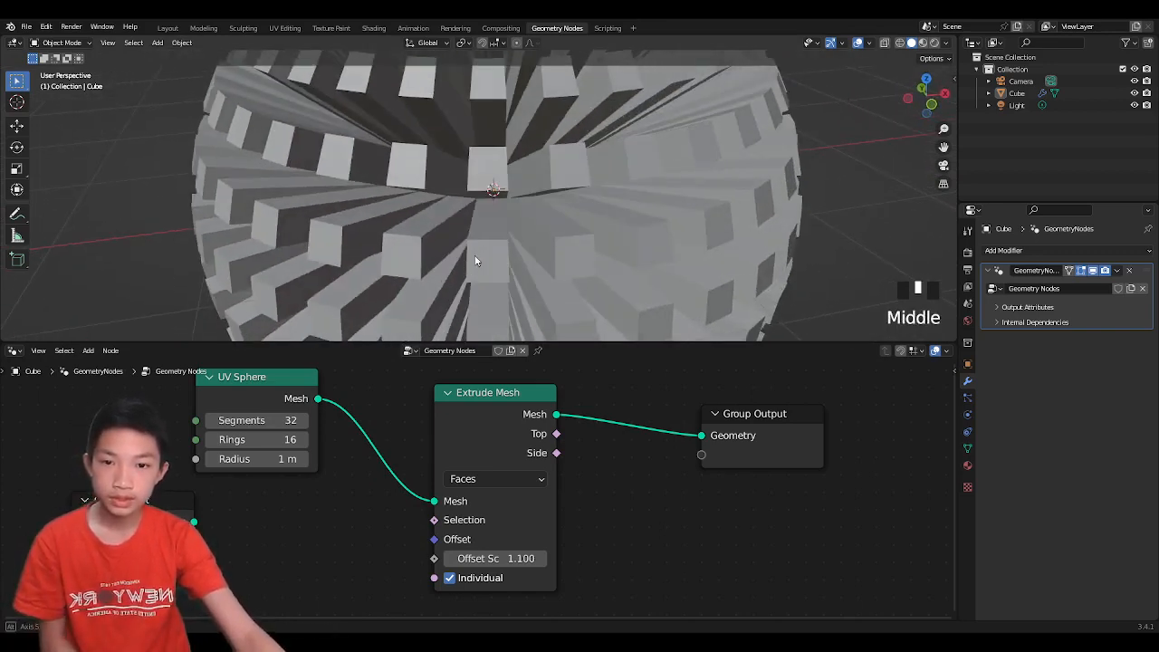
scroll(422, 178, "down", 2)
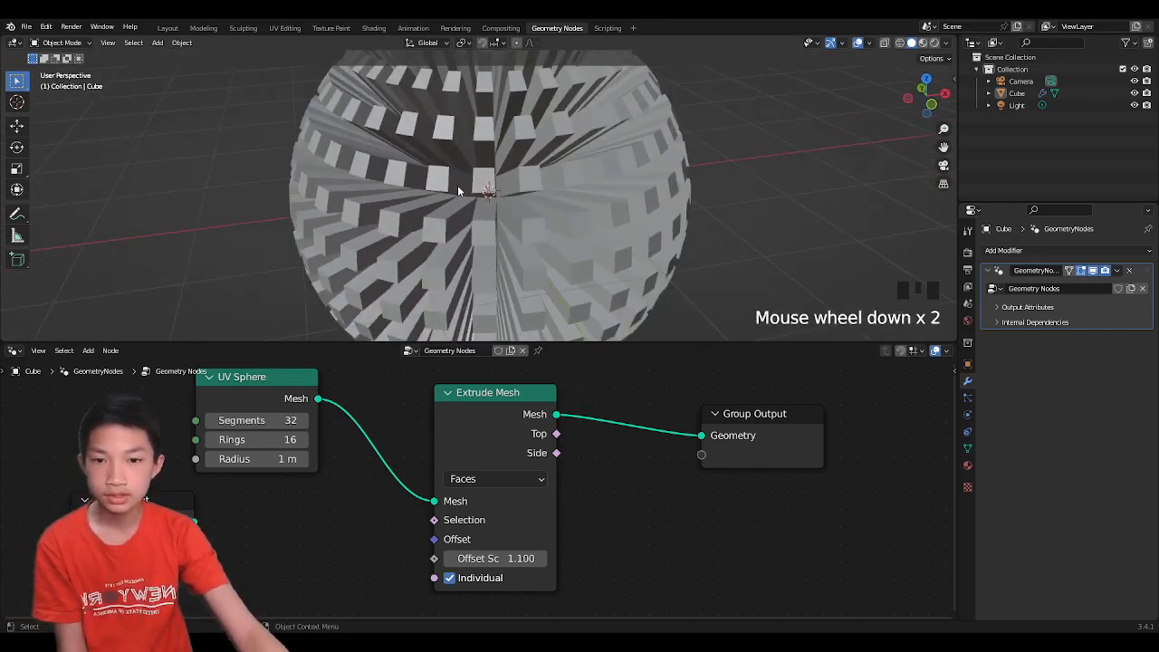
middle_click_drag(457, 185, 454, 227)
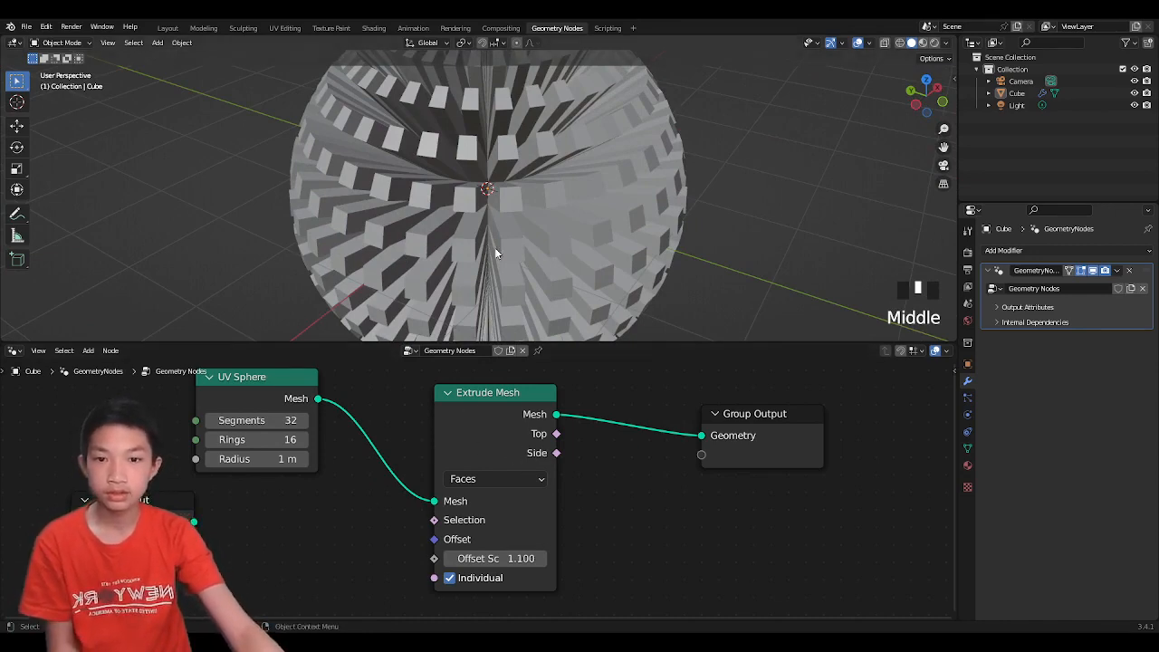
middle_click_drag(495, 249, 496, 179)
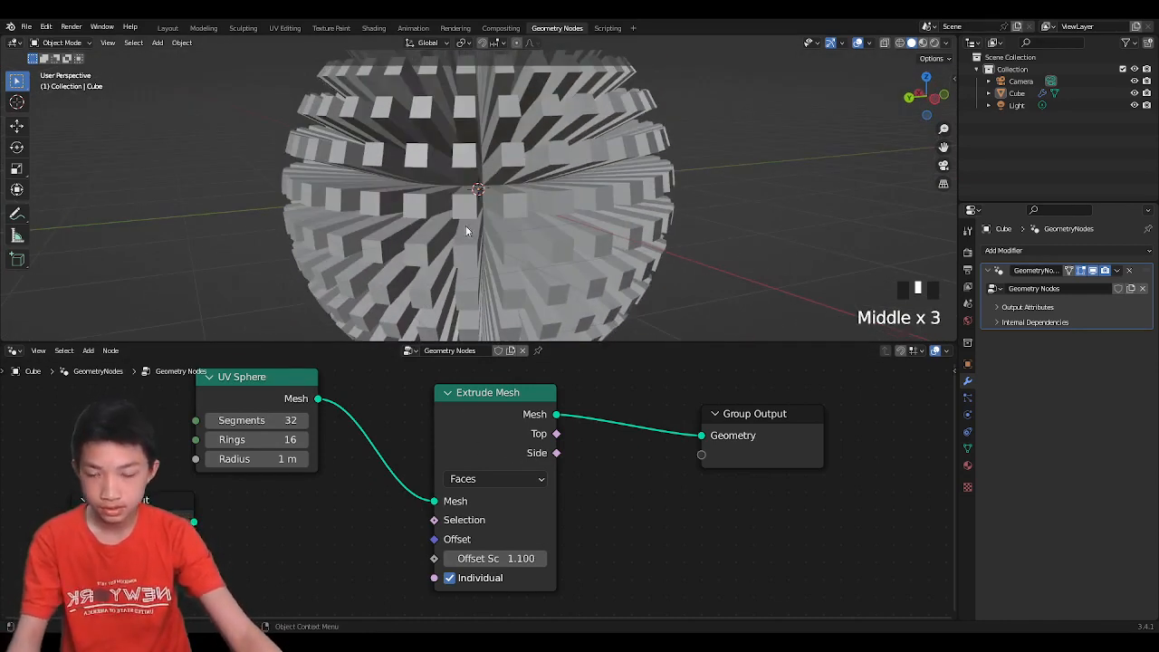
key("ctrl+z")
- Add a Noise Texture node and connect its Fac output to the Offset Scale input of Extrude Mesh
scroll(311, 468, "up", 4)
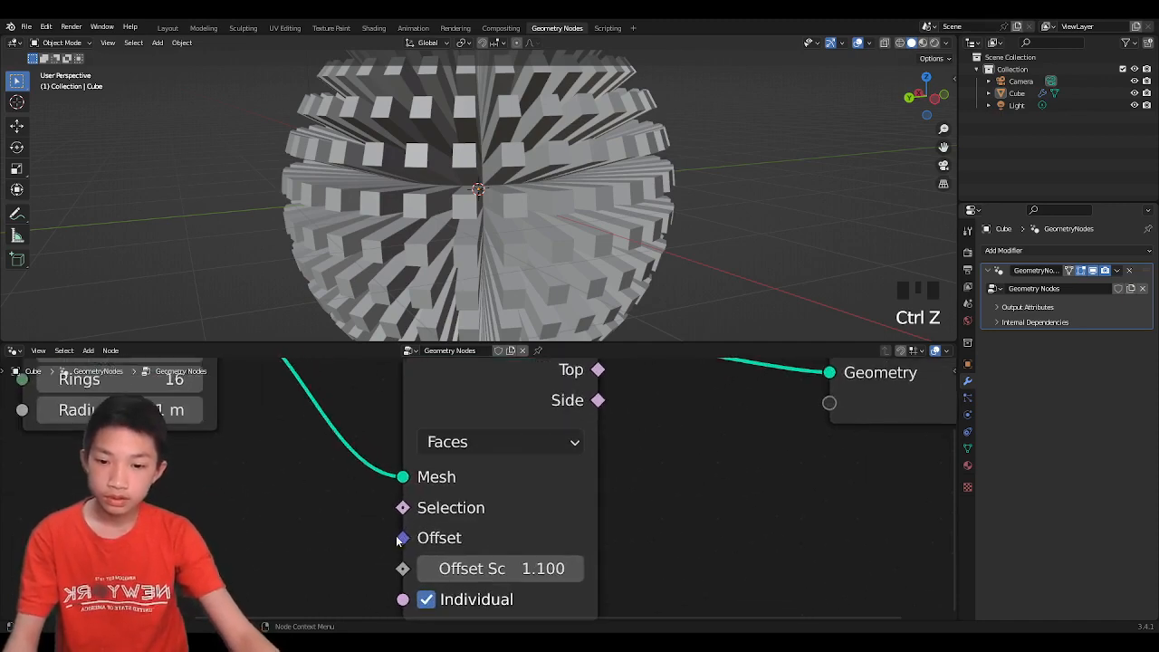
left_click_drag(401, 569, 344, 539)
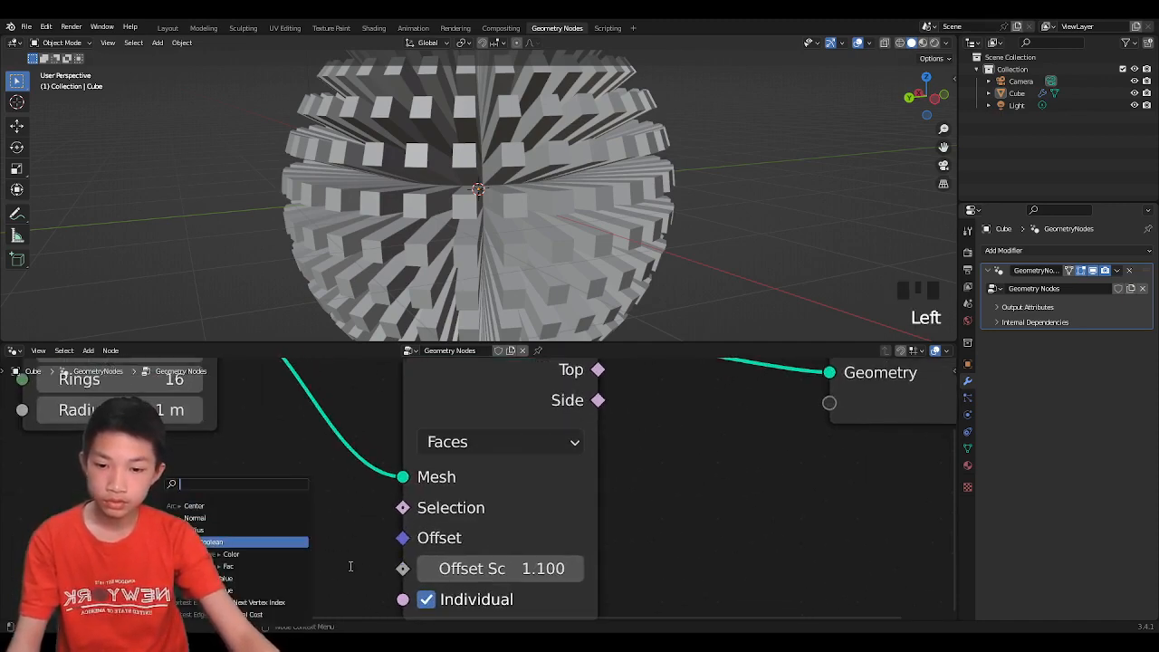
middle_click_drag(337, 533, 354, 484)
key("shift+a")
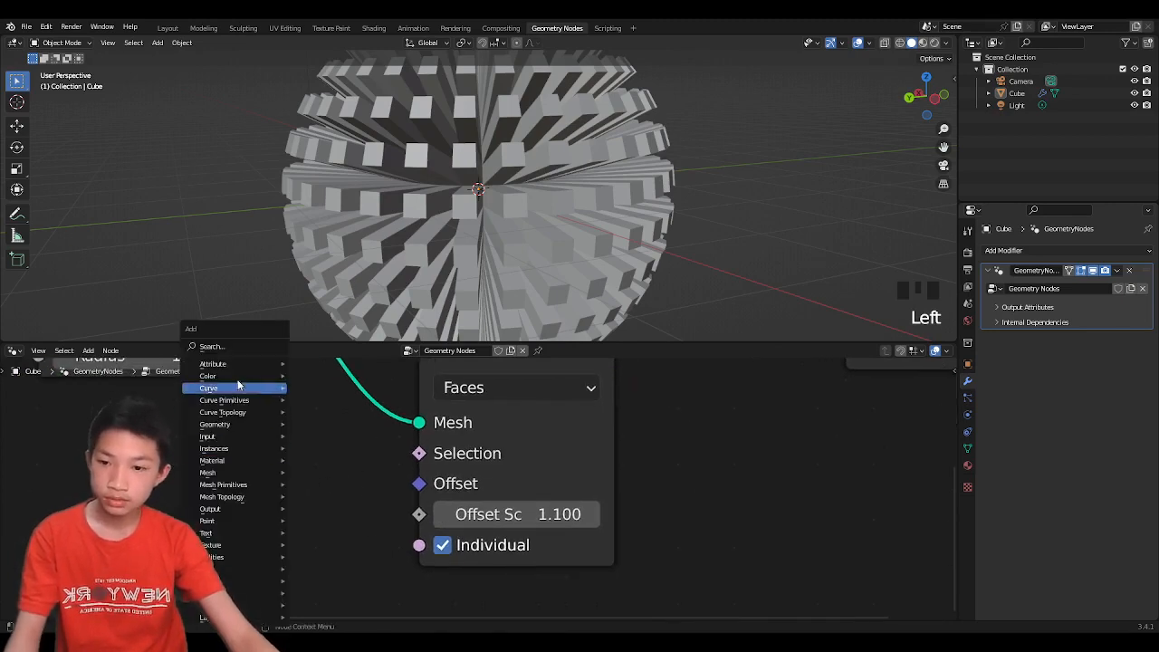
left_click(228, 354)
type("noise")
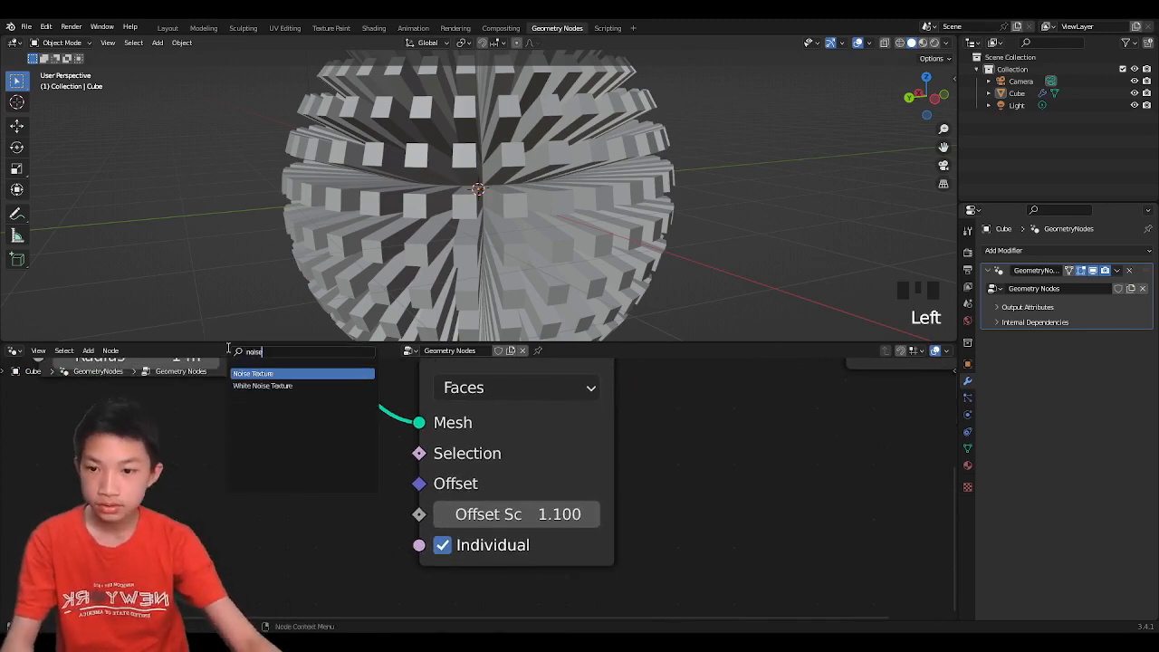
key("Return")
left_click(115, 463)
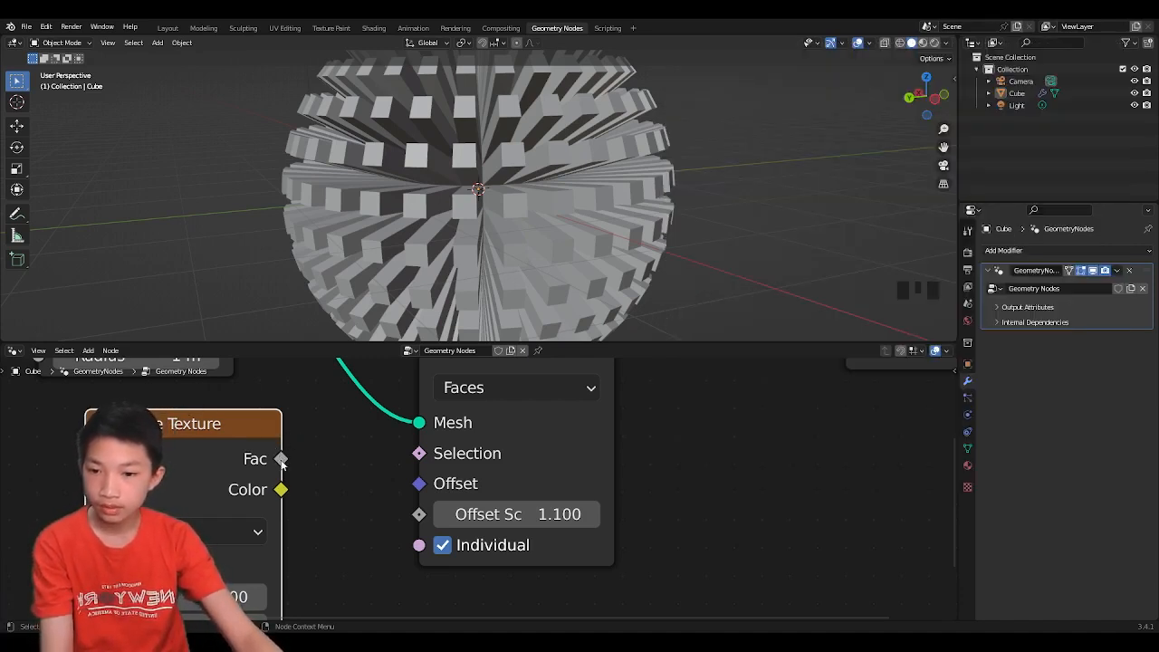
left_click_drag(281, 463, 271, 462)
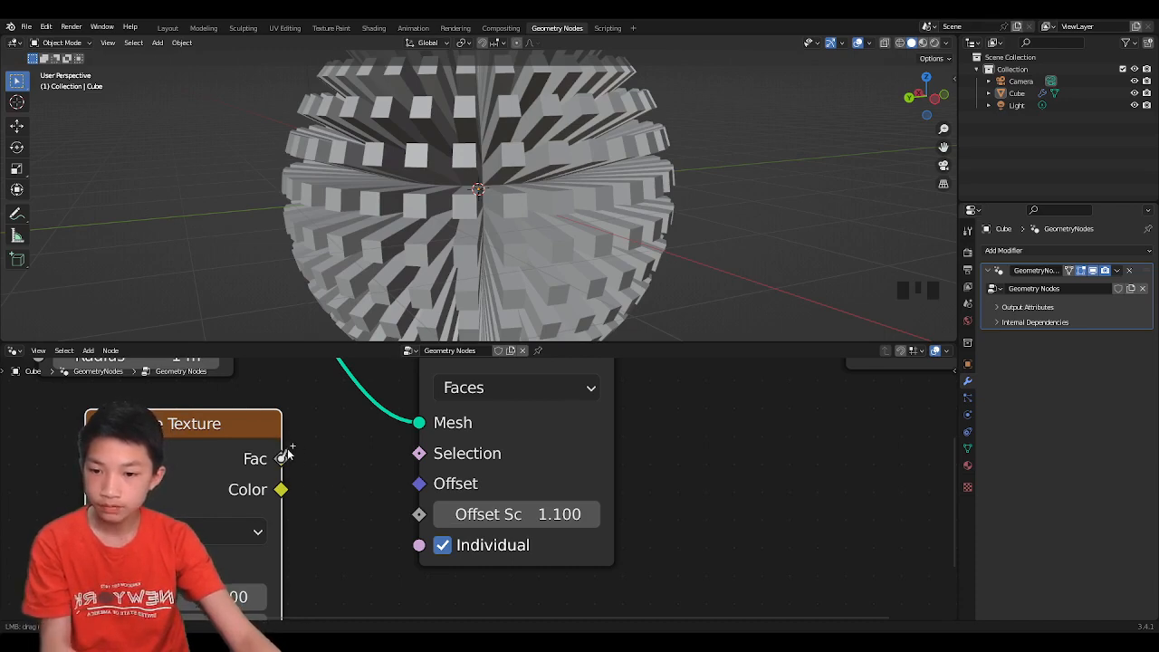
left_click_drag(342, 499, 420, 516)
- Inspect the noise-driven extrusion on the sphere from different angles and distances
scroll(400, 261, "down", 2)
middle_click_drag(400, 262, 459, 281)
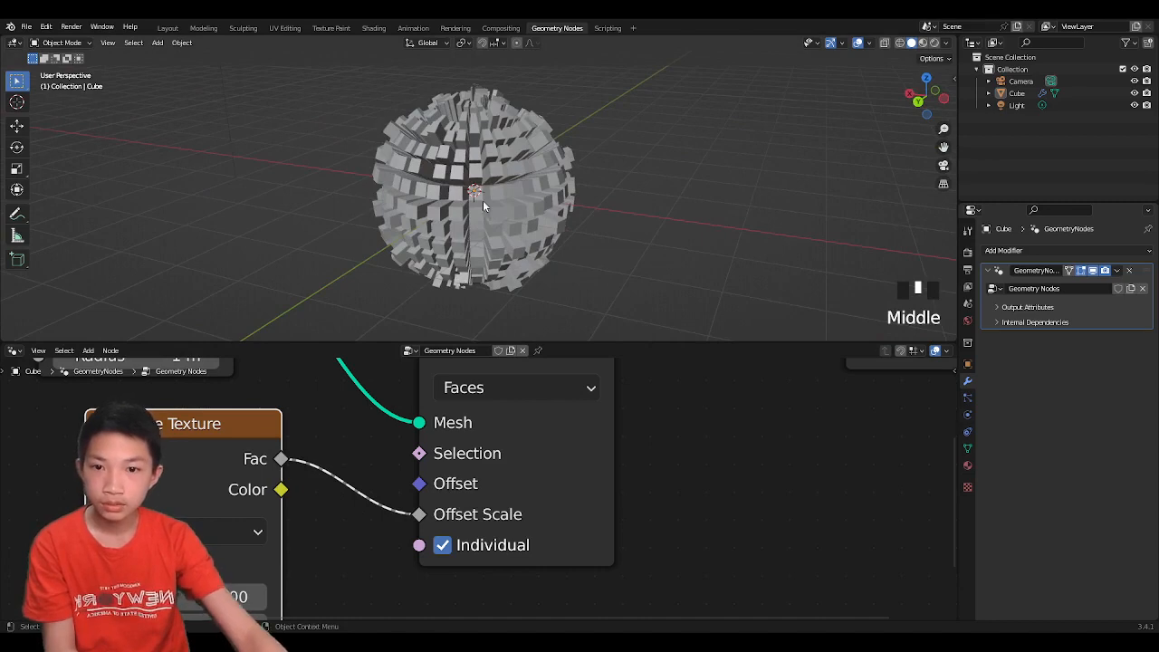
middle_click_drag(476, 200, 563, 161)
scroll(492, 229, "up", 3)
scroll(468, 195, "down", 3)
scroll(365, 204, "up", 1)
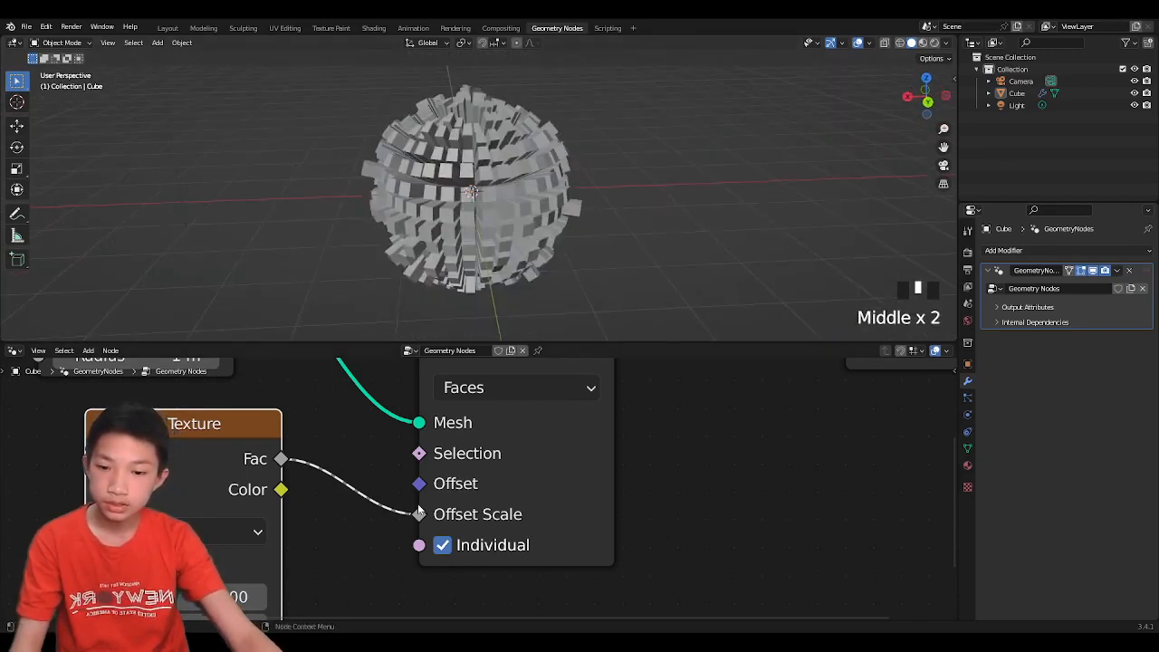
- Disconnect and delete the Noise Texture node, and set the Extrude Mesh Offset Scale to 0.700
left_click_drag(419, 513, 177, 442)
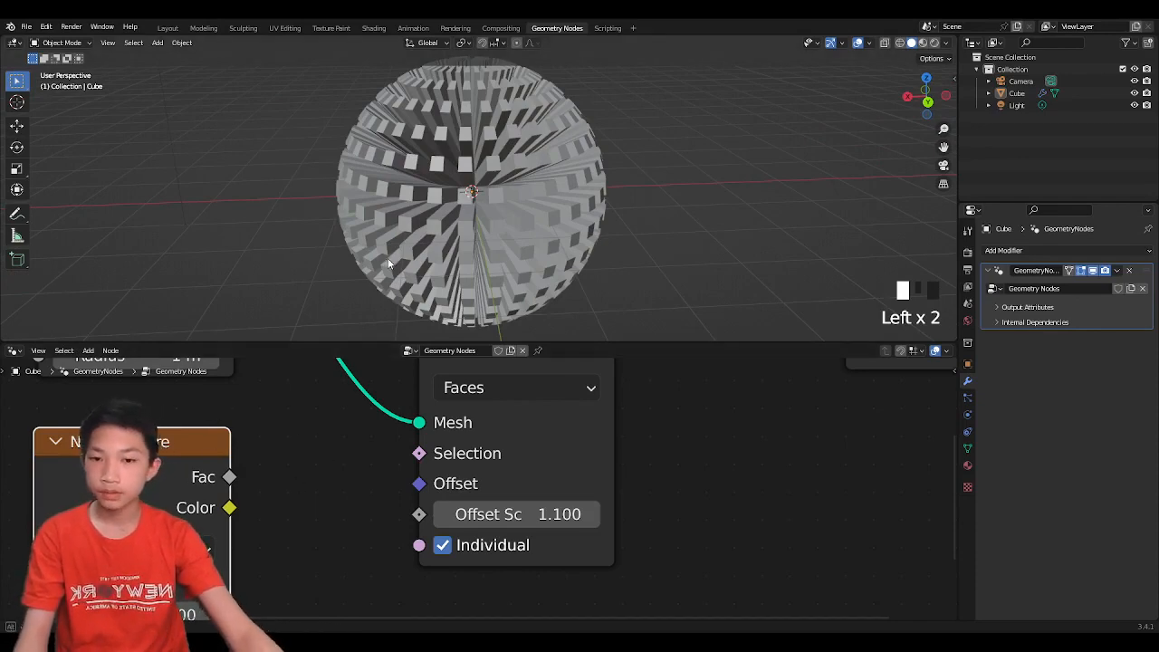
scroll(407, 285, "up", 3)
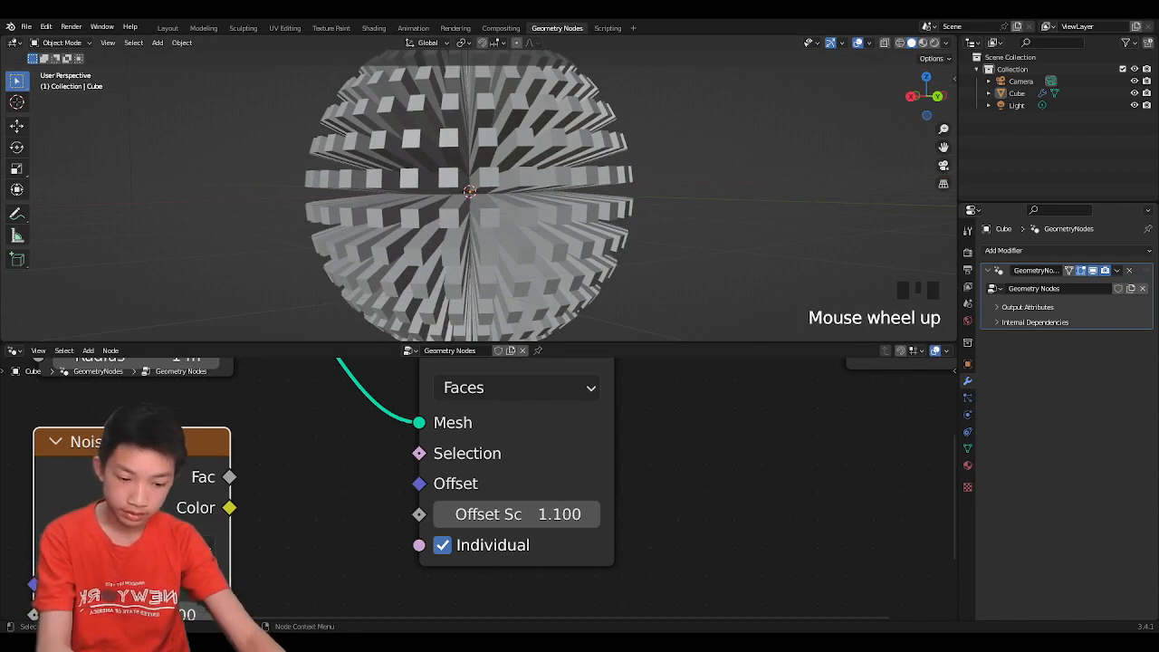
key("Delete")
left_click_drag(419, 484, 362, 467)
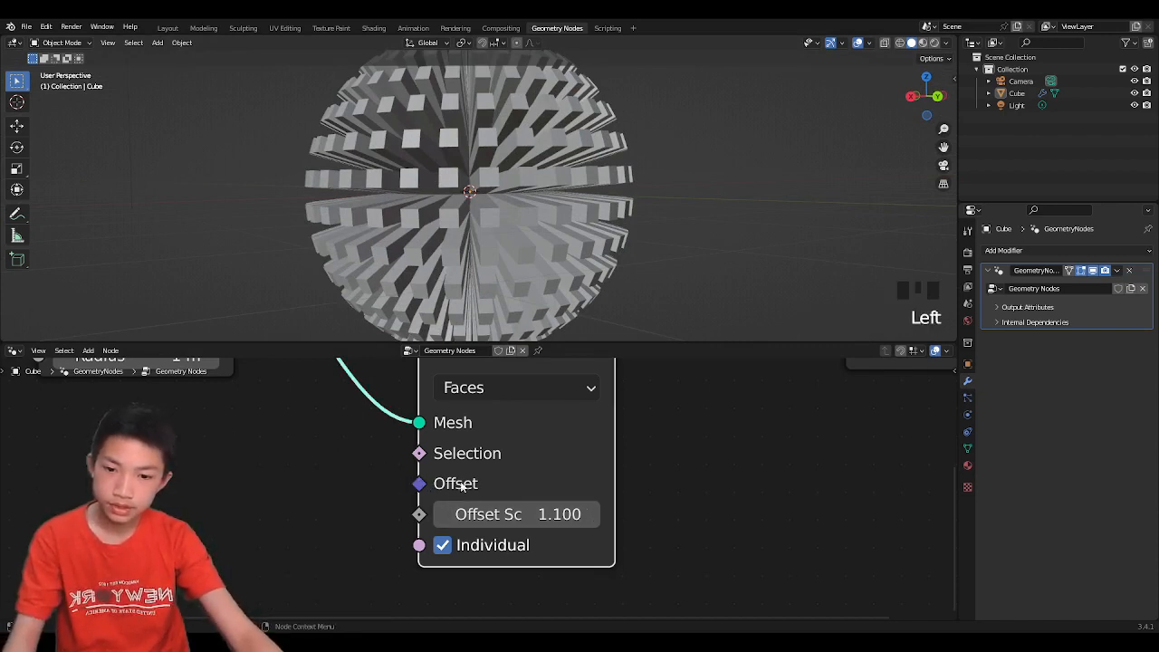
mouse_move(506, 513)
left_mouse_down()
mouse_move(534, 513)
mouse_move(452, 513)
mouse_move(561, 513)
mouse_move(498, 513)
left_mouse_up()
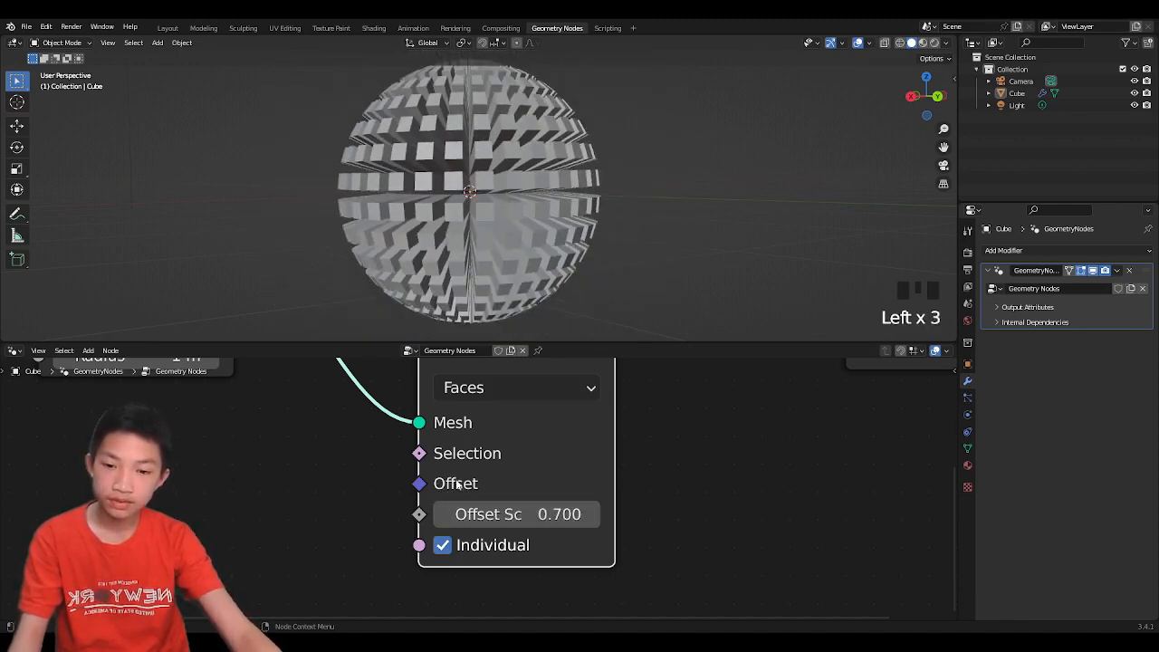
- Add a Combine XYZ node and connect its Vector output to the Offset input of Extrude Mesh
key("shift+a")
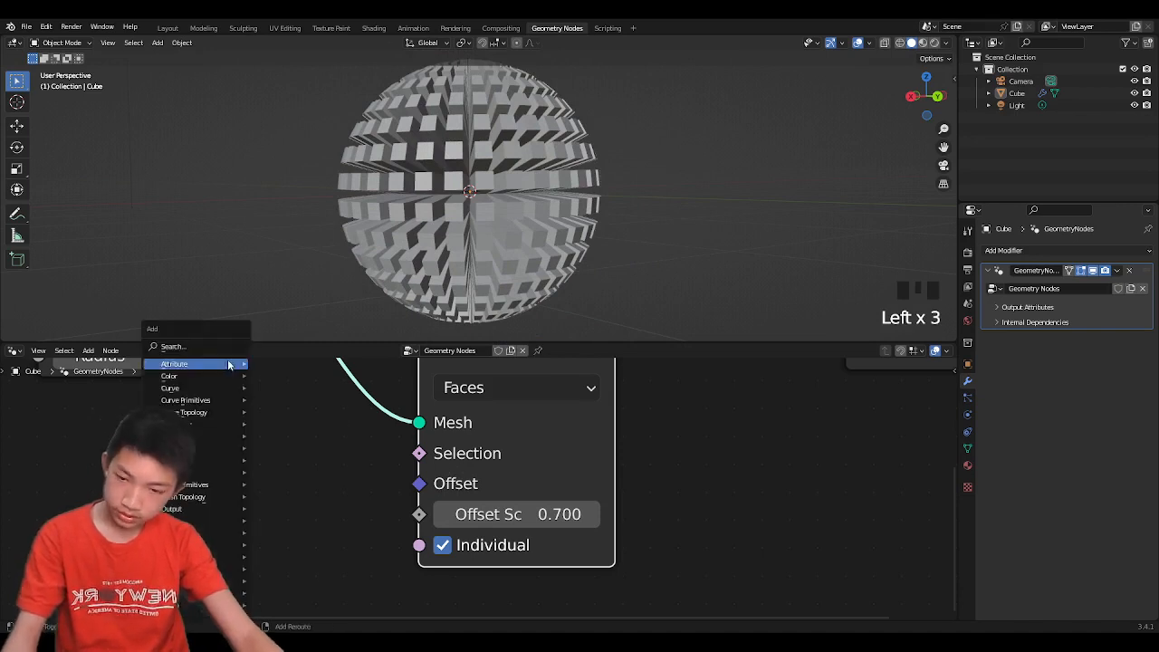
left_click(212, 346)
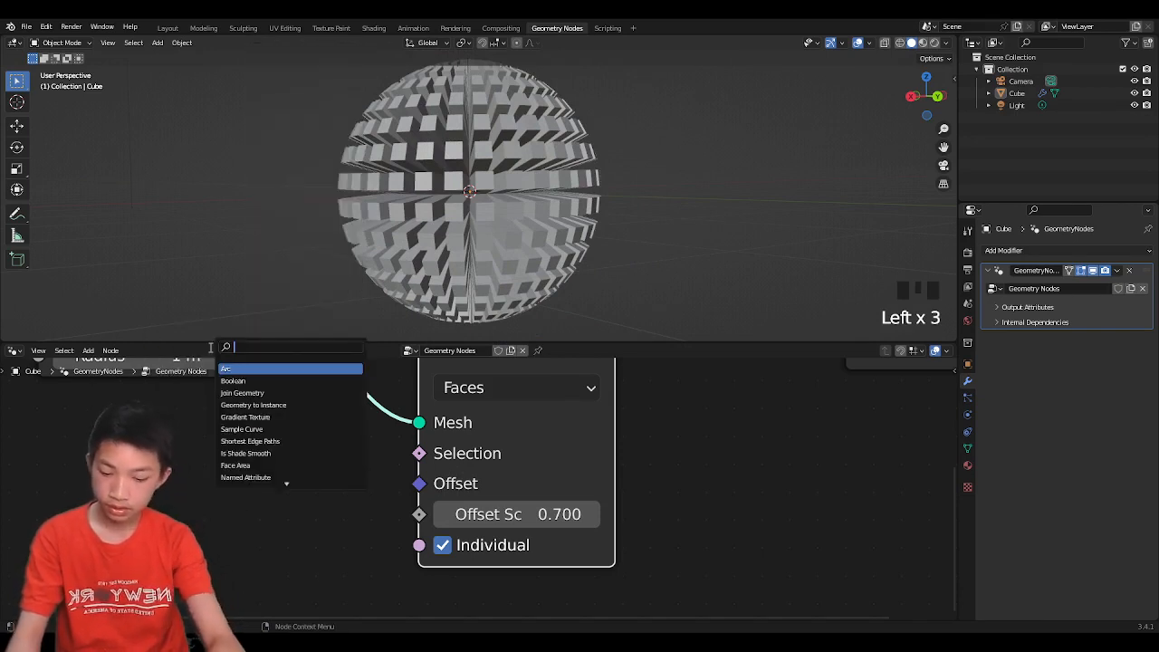
type("combine")
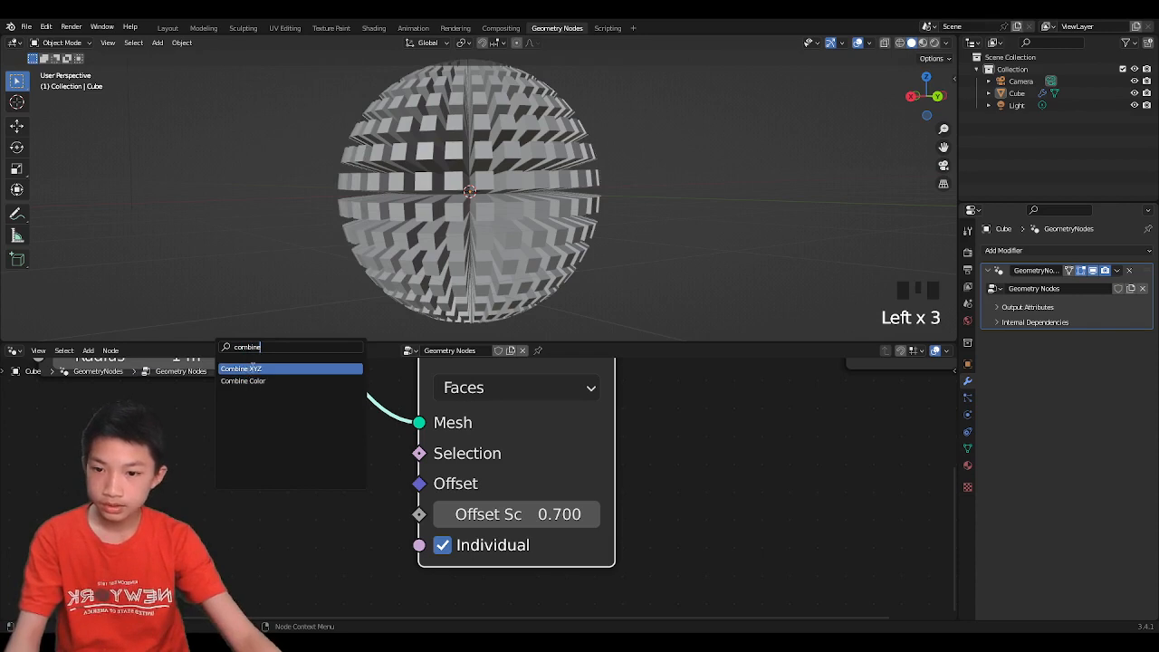
left_click(242, 369)
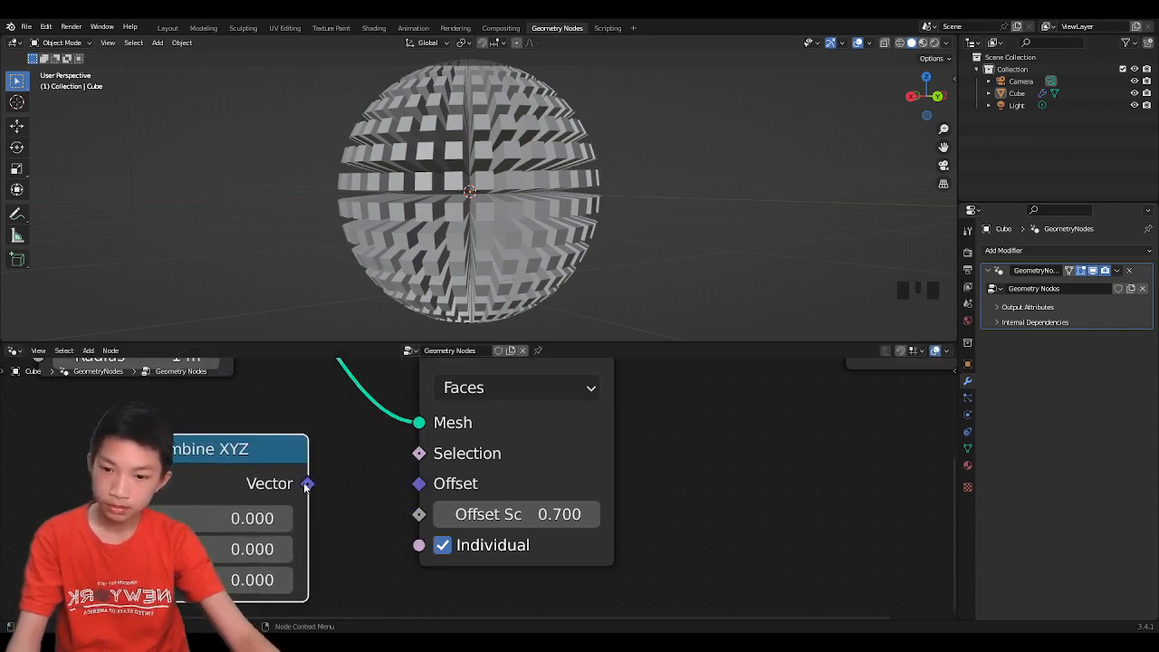
left_click_drag(308, 483, 395, 488)
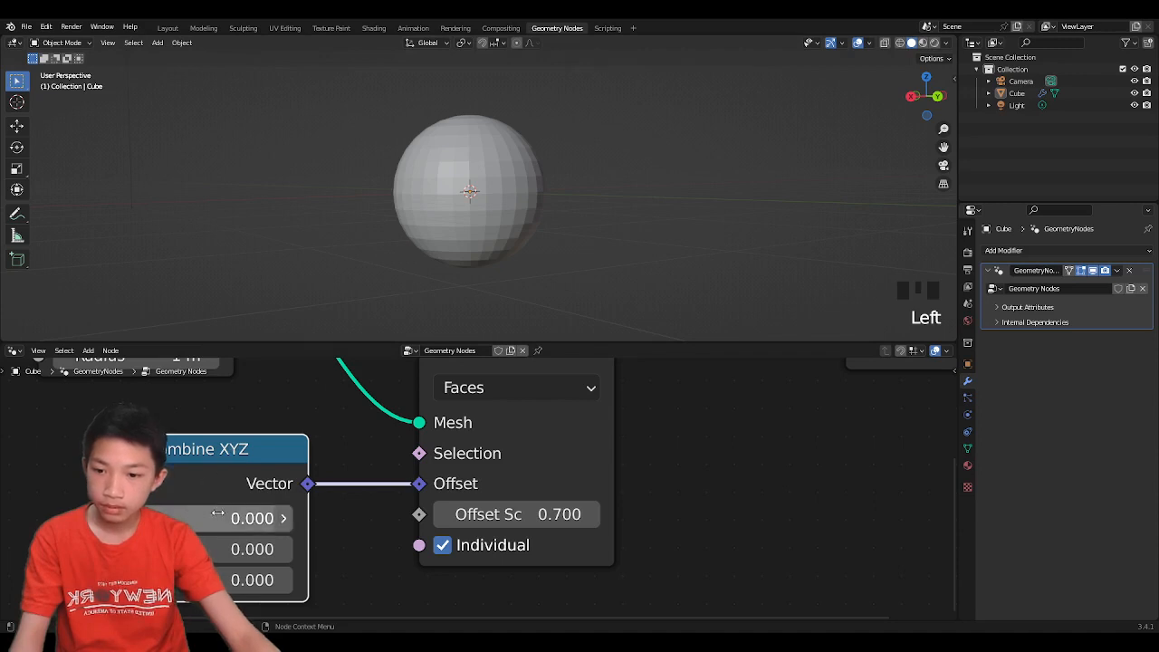
- Set the X value of the Combine XYZ node to 1.500 and view the extruded sphere from above
left_click_drag(218, 515, 271, 514)
middle_click_drag(359, 331, 541, 150)
scroll(546, 146, "down", 2)
scroll(542, 150, "up", 1)
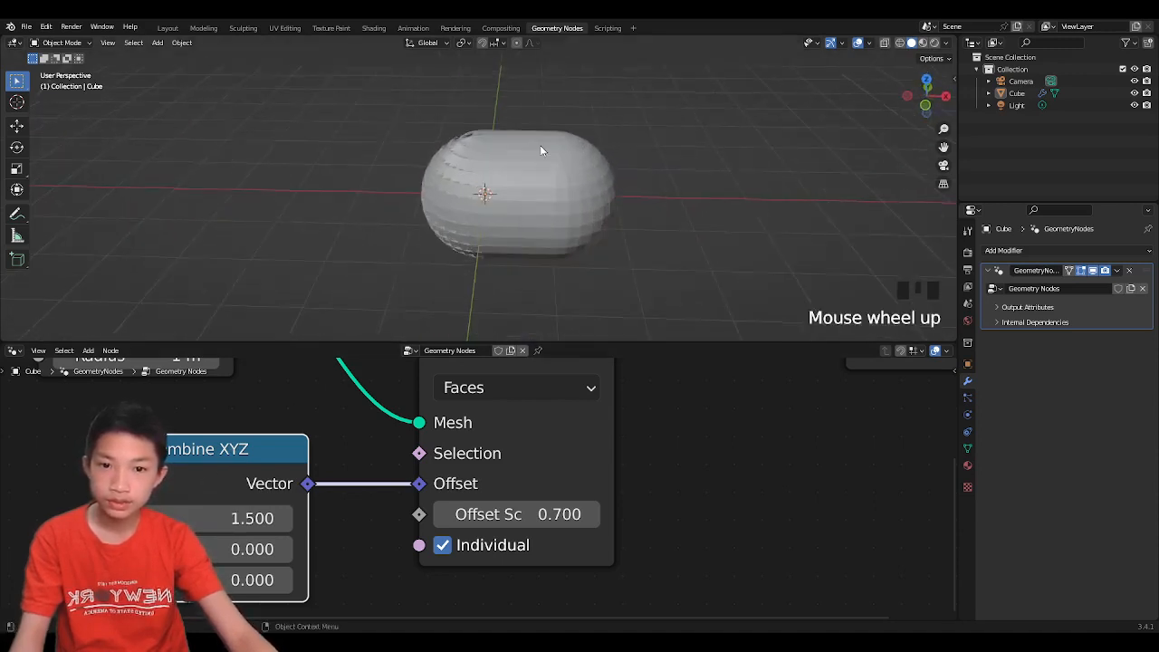
- Vary the Combine XYZ values once more and delete the node from the Offset input
left_click_drag(237, 518, 263, 549)
key("Delete")
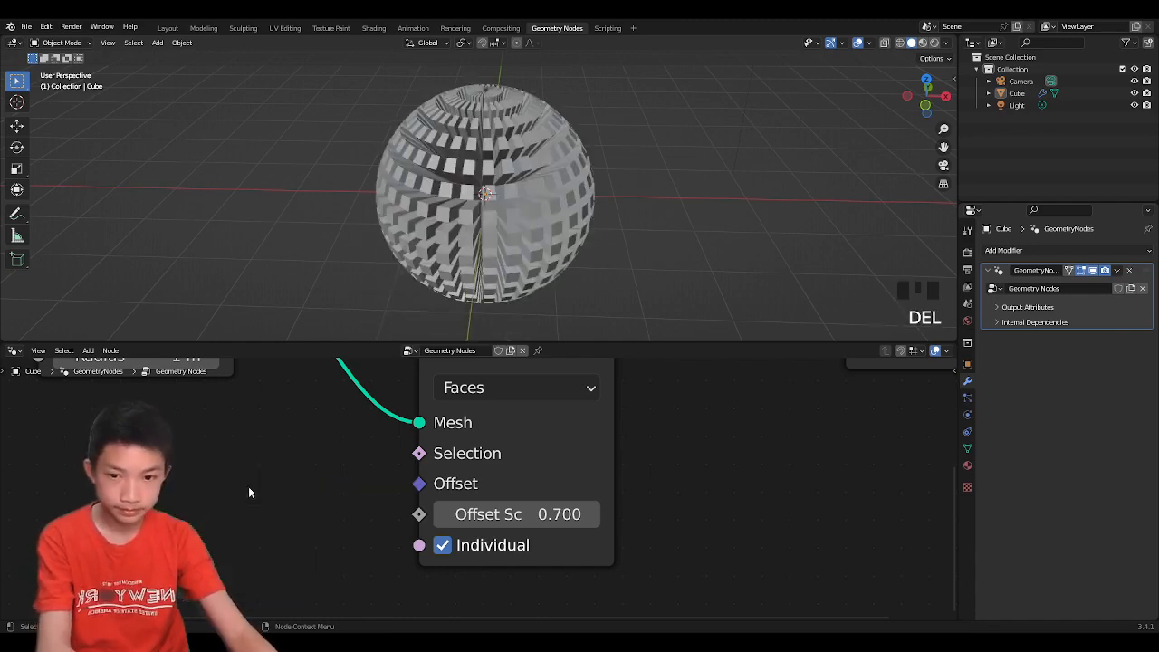
- Review the Mesh, Selection and Offset inputs of the Extrude Mesh node
scroll(373, 466, "down", 2)
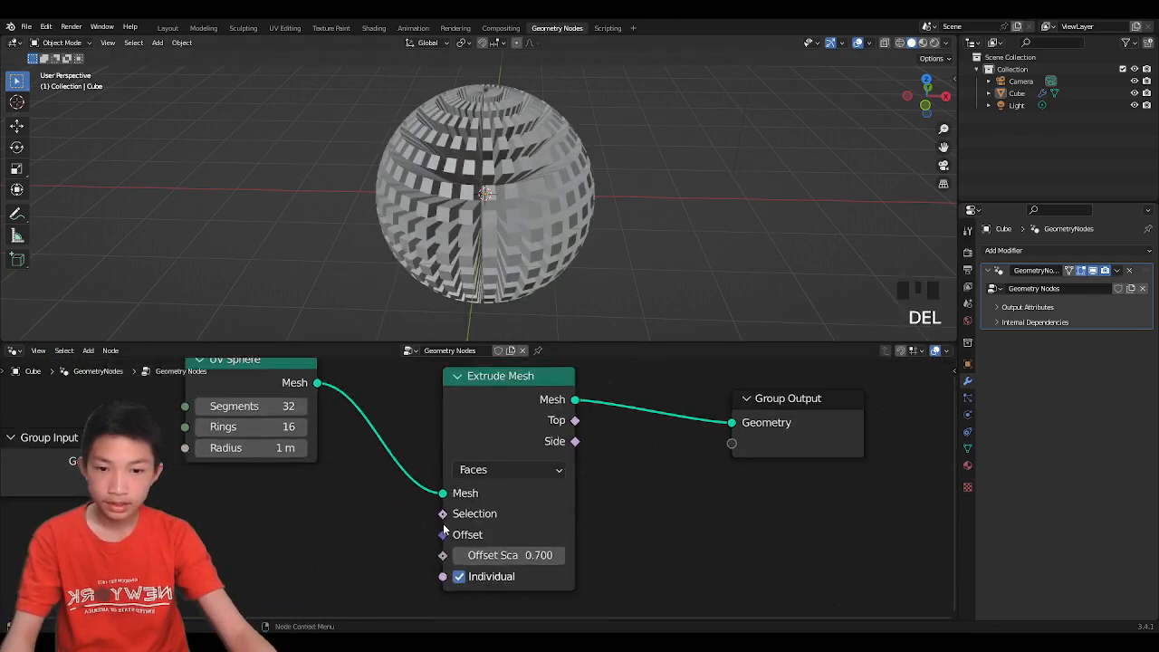
middle_click_drag(444, 529, 400, 527)
scroll(403, 535, "up", 4)
left_click_drag(358, 526, 206, 494)
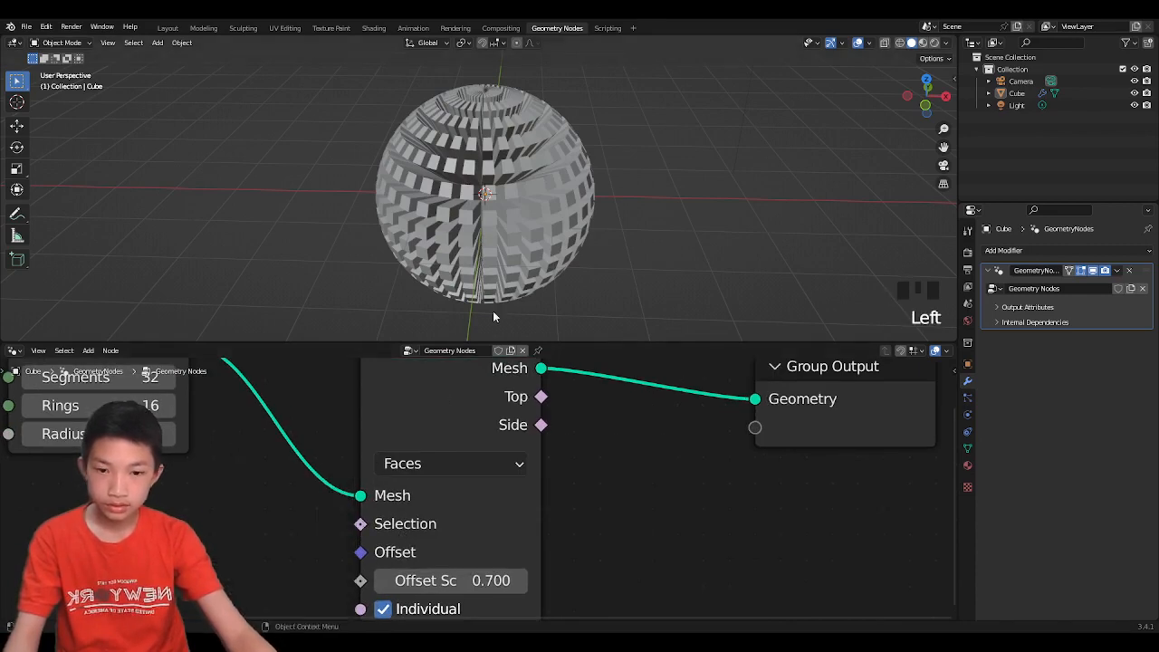
middle_click_drag(490, 492, 400, 505)
scroll(407, 489, "down", 2)
scroll(425, 453, "up", 3)
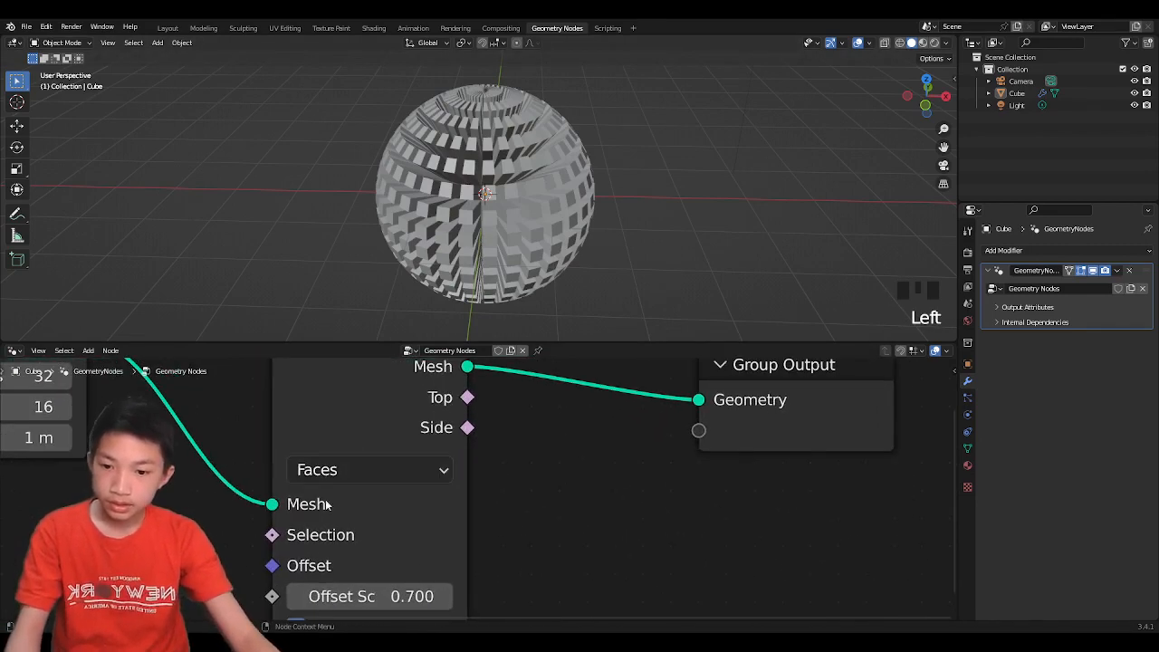
left_click(275, 541)
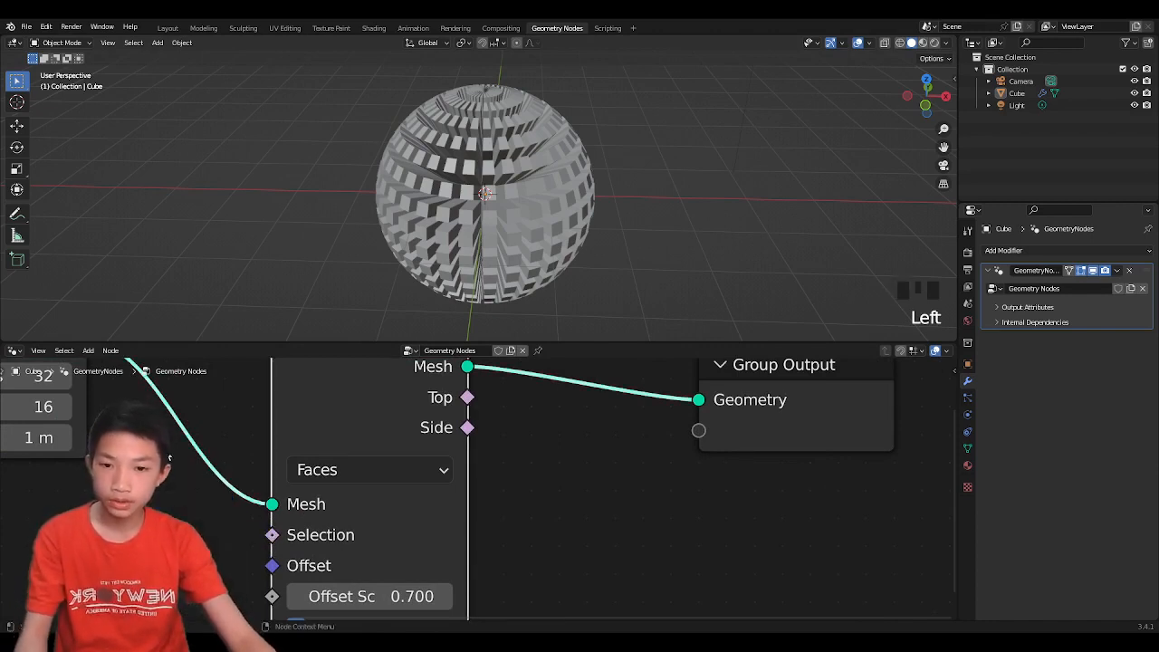
- Move the Group Output node farther from Extrude Mesh and select the extruded object in the viewport
scroll(557, 478, "down", 2)
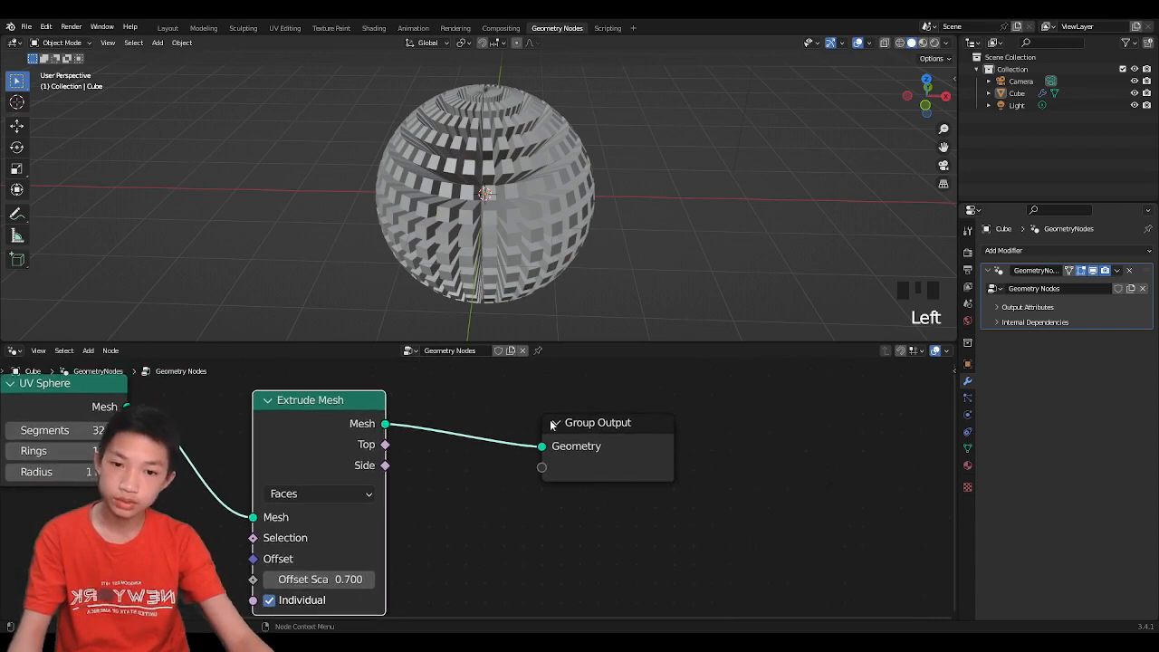
left_click_drag(551, 425, 816, 429)
middle_click_drag(507, 241, 522, 269)
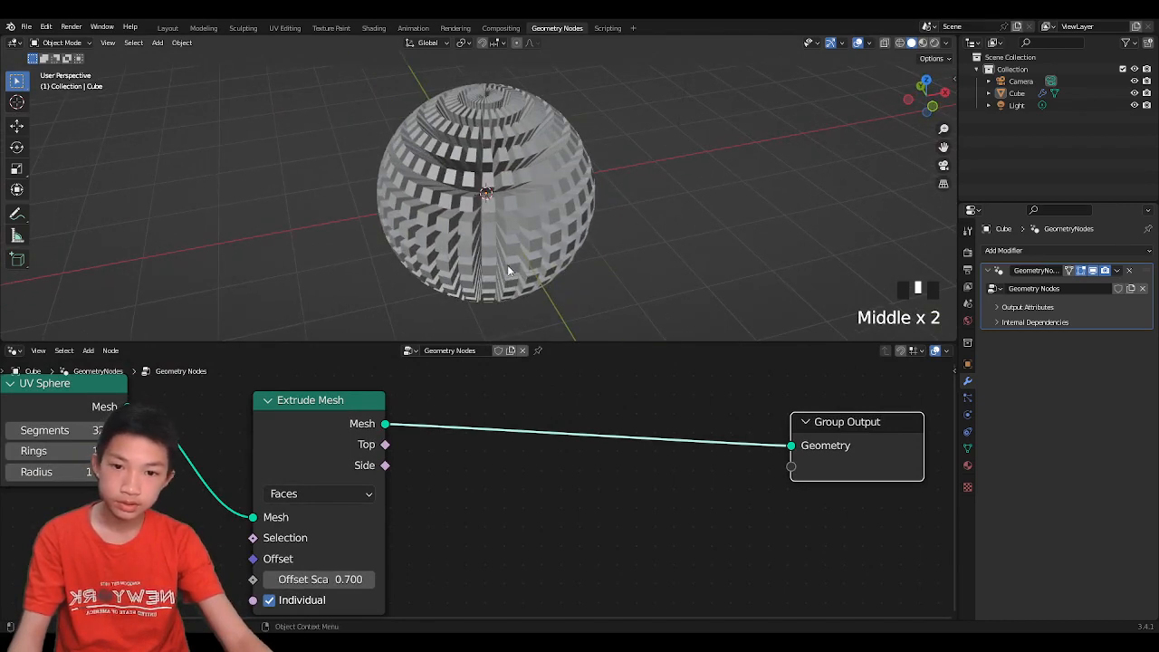
left_click(508, 269)
- Connect the Group Input Geometry output to the Mesh input of Extrude Mesh, replacing the UV Sphere link
scroll(498, 251, "down", 2)
middle_click_drag(226, 413, 403, 434)
scroll(403, 433, "down", 4)
left_click_drag(165, 479, 422, 508)
mouse_move(505, 292)
middle_mouse_down()
mouse_move(521, 281)
mouse_move(514, 294)
middle_mouse_up()
- Set the Offset Scale of Extrude Mesh to 2.900 and select the node
left_click_drag(457, 554, 543, 554)
left_click(453, 433)
scroll(424, 264, "down", 3)
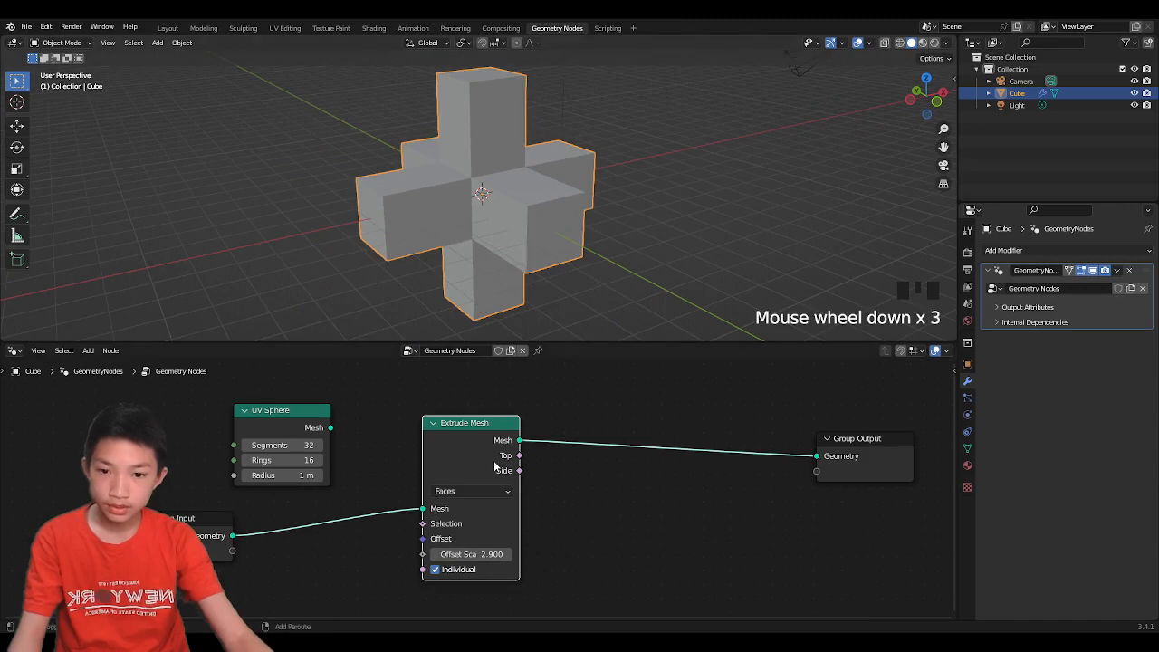
- Duplicate the Extrude Mesh node and insert the copy into the link between the original and Group Output
key("shift+d")
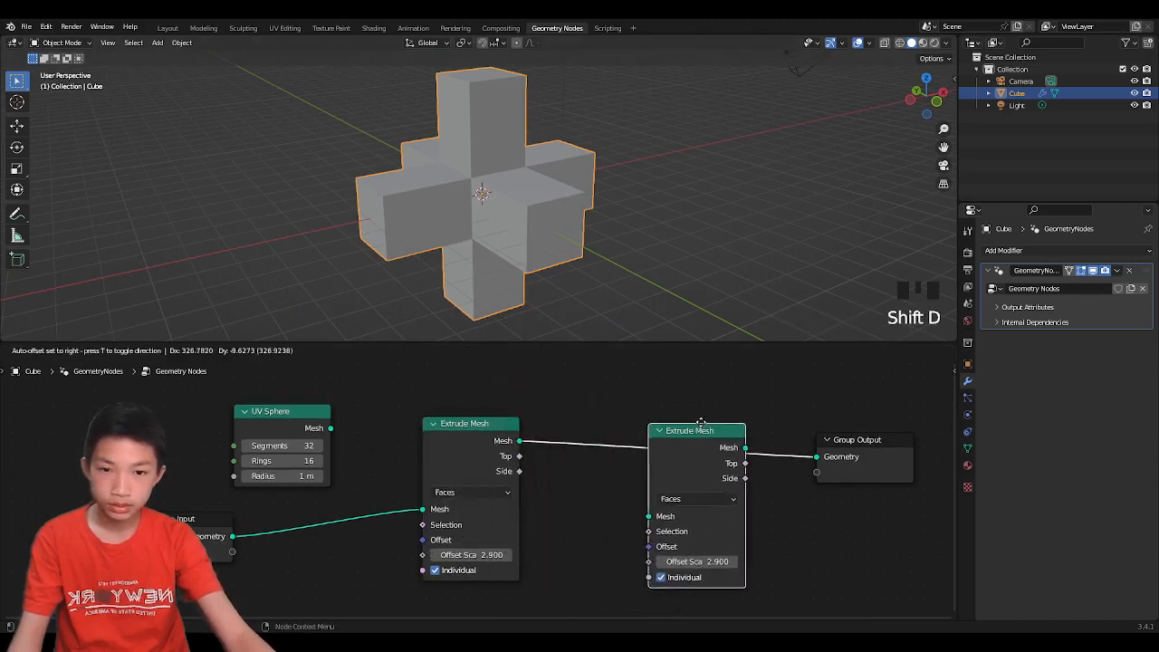
left_click(707, 401)
middle_click_drag(623, 340, 634, 326)
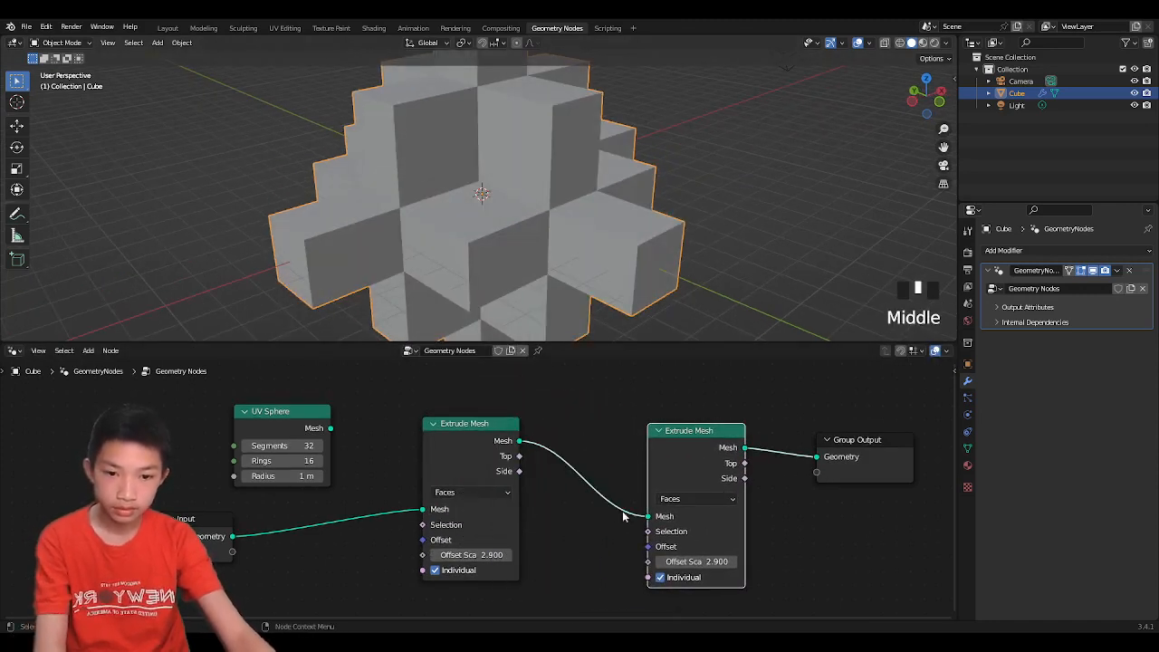
scroll(510, 318, "down", 5)
scroll(541, 311, "up", 3)
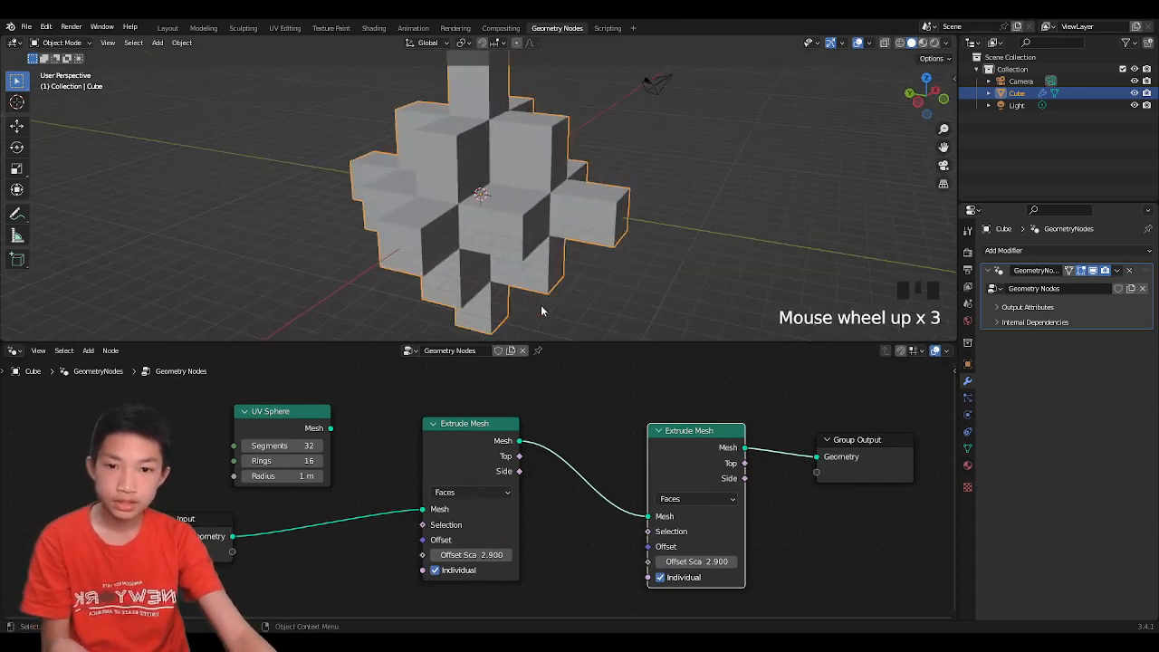
- Lower the Offset Scale of the second Extrude Mesh node and set it to exactly 0
left_click_drag(695, 562, 650, 561)
left_click(696, 560)
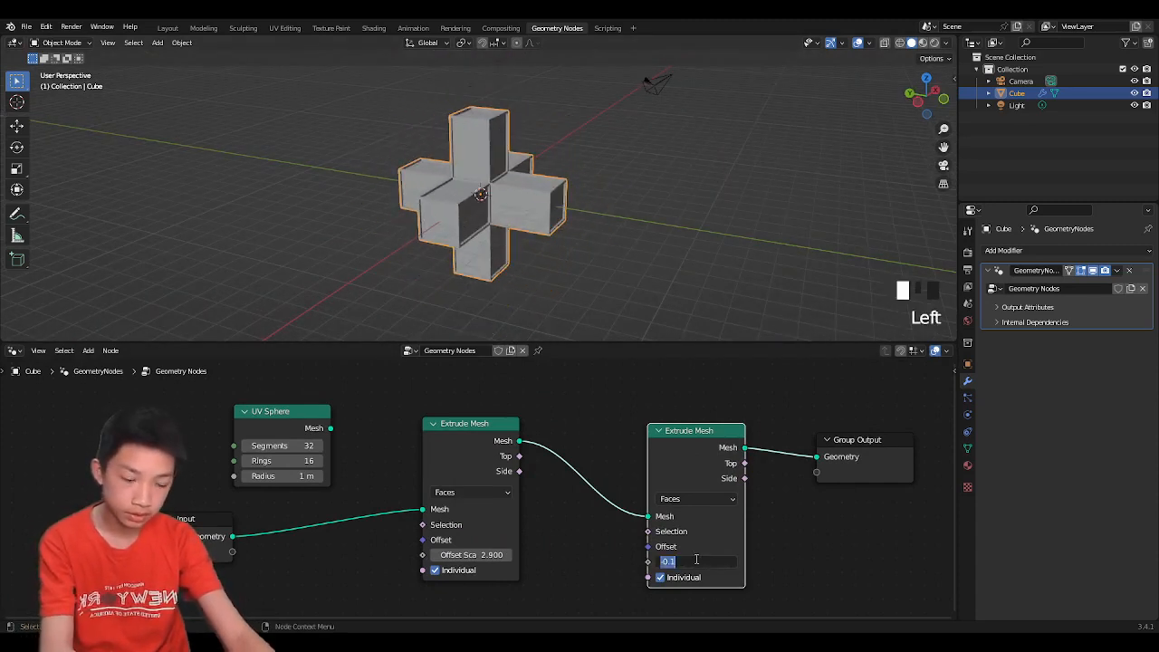
type("0")
left_click(665, 304)
middle_click_drag(561, 239, 543, 290)
scroll(543, 290, "up", 2)
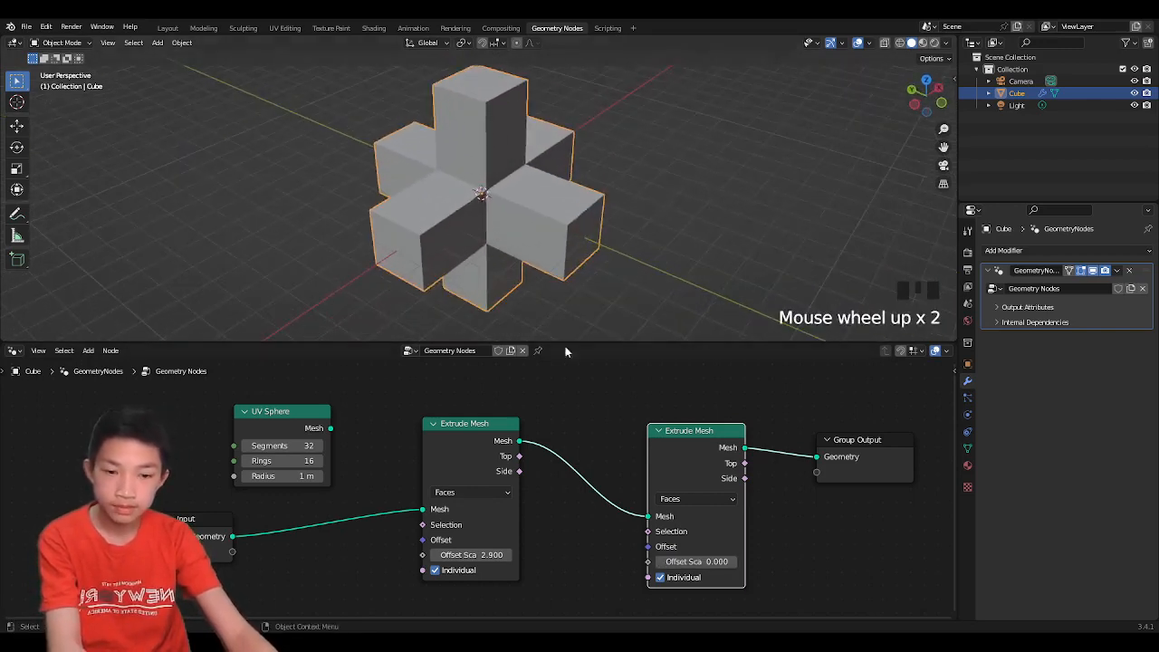
- Try a small positive Offset Scale on the second Extrude Mesh node and reset it to 0
mouse_move(690, 561)
left_mouse_down()
mouse_move(752, 562)
mouse_move(697, 561)
left_mouse_up()
left_click(692, 561)
type("0")
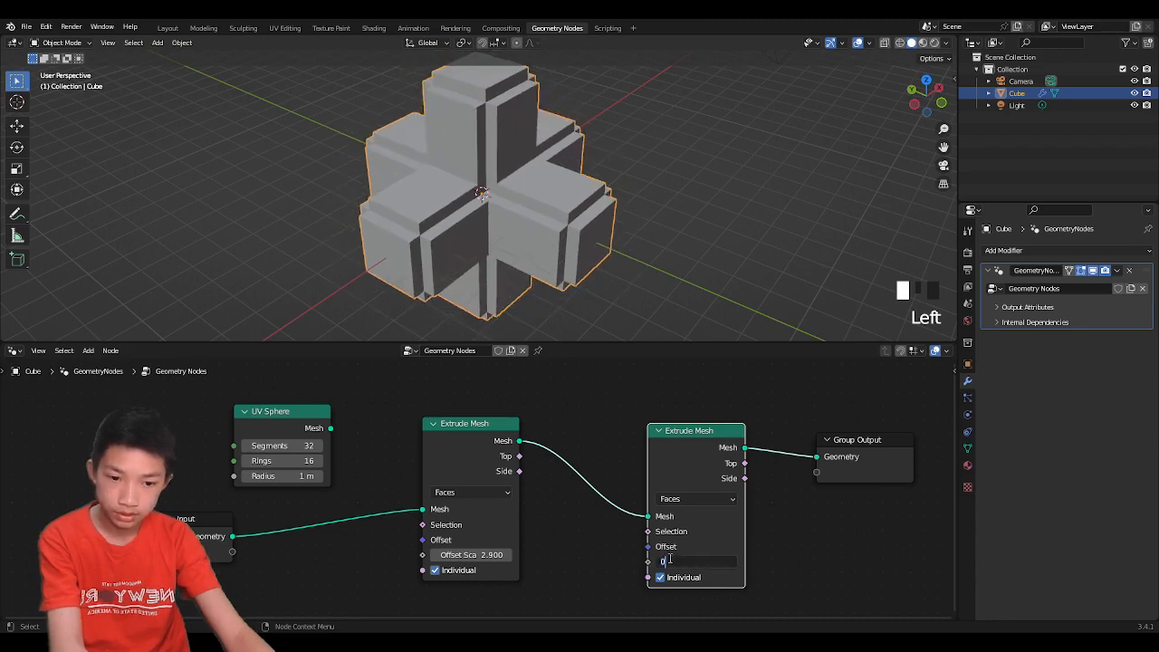
left_click(601, 541)
- Move the first Extrude Mesh node slightly farther from the second and examine its Top and Side outputs
scroll(581, 522, "up", 3)
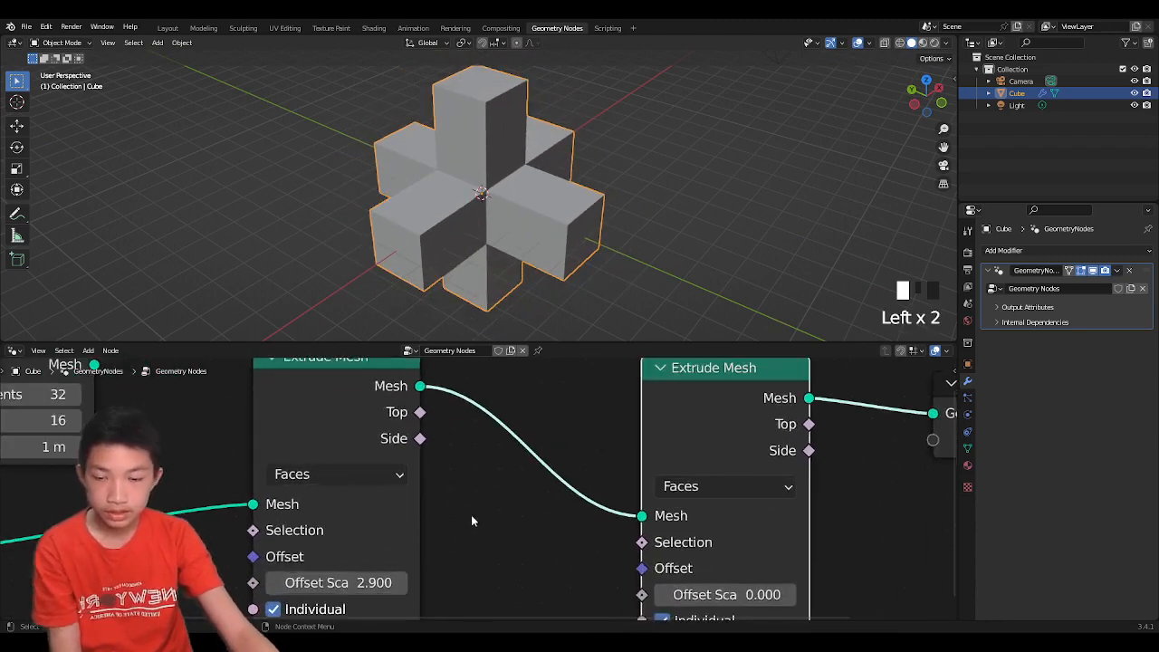
scroll(429, 468, "down", 2)
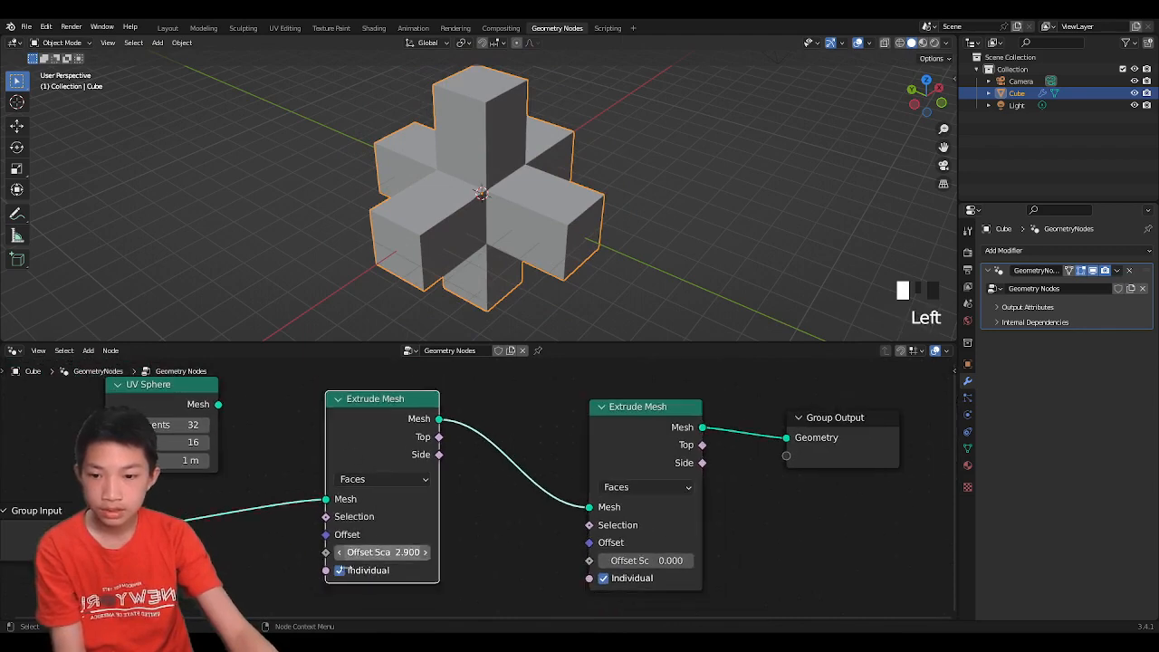
left_click_drag(369, 522, 349, 520)
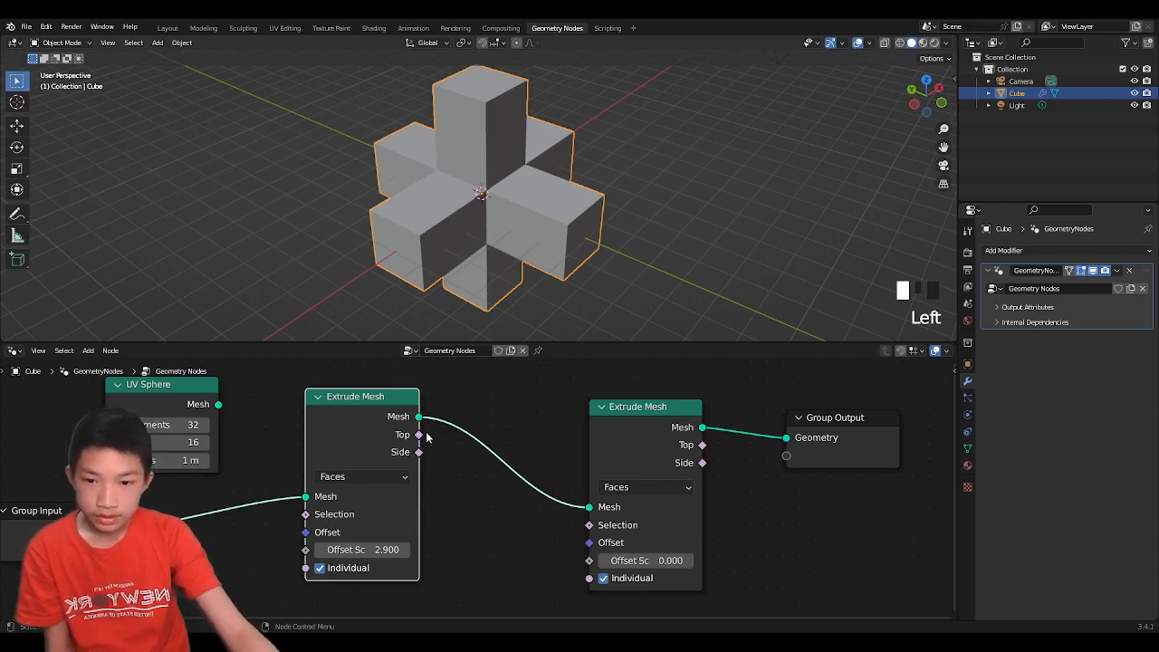
scroll(412, 450, "up", 1)
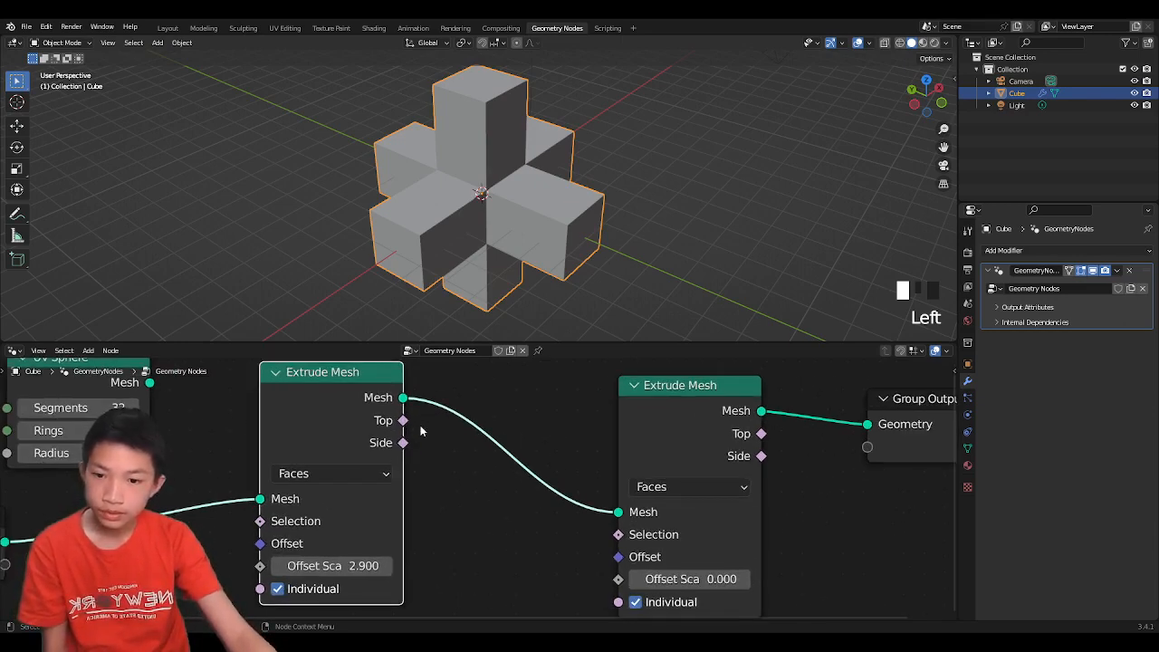
middle_click_drag(421, 431, 396, 429)
scroll(367, 436, "up", 1)
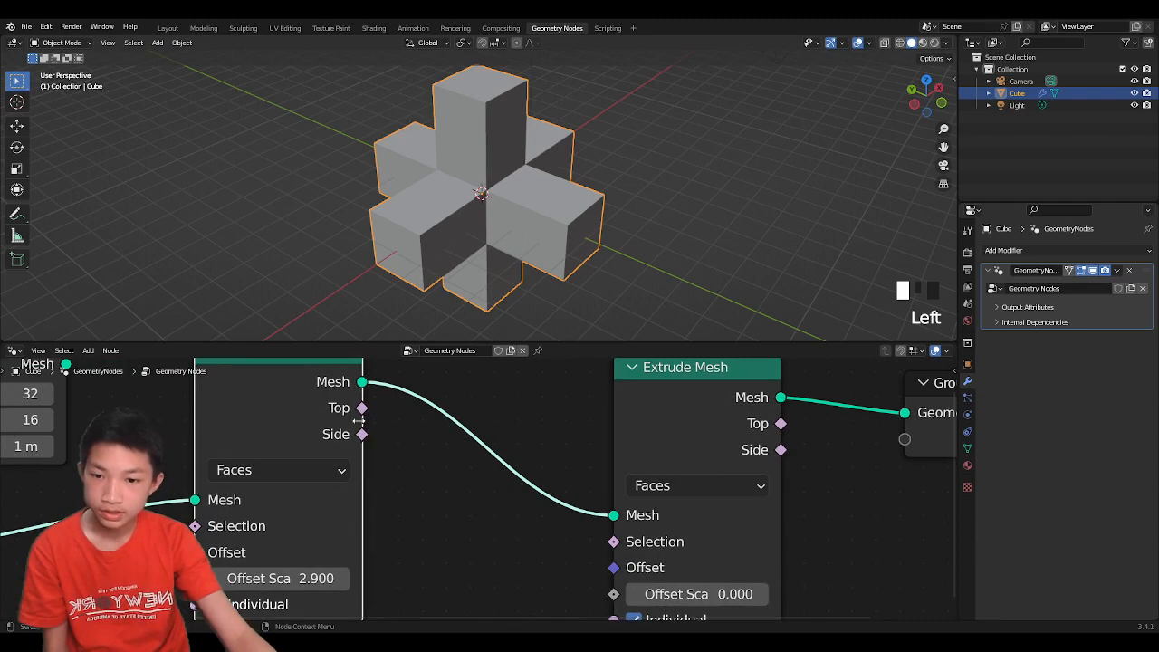
- Annotate the end faces and side faces of the extruded cube with small circles using the Annotate tool
scroll(396, 263, "up", 4)
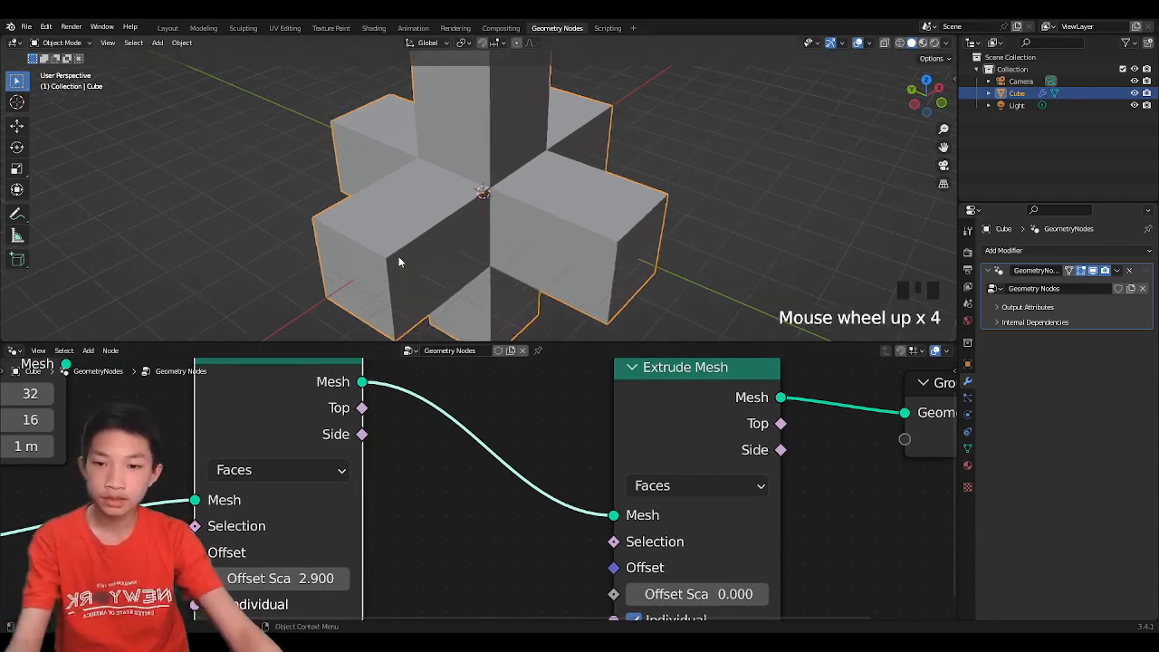
middle_click_drag(399, 256, 431, 256)
scroll(432, 257, "down", 2)
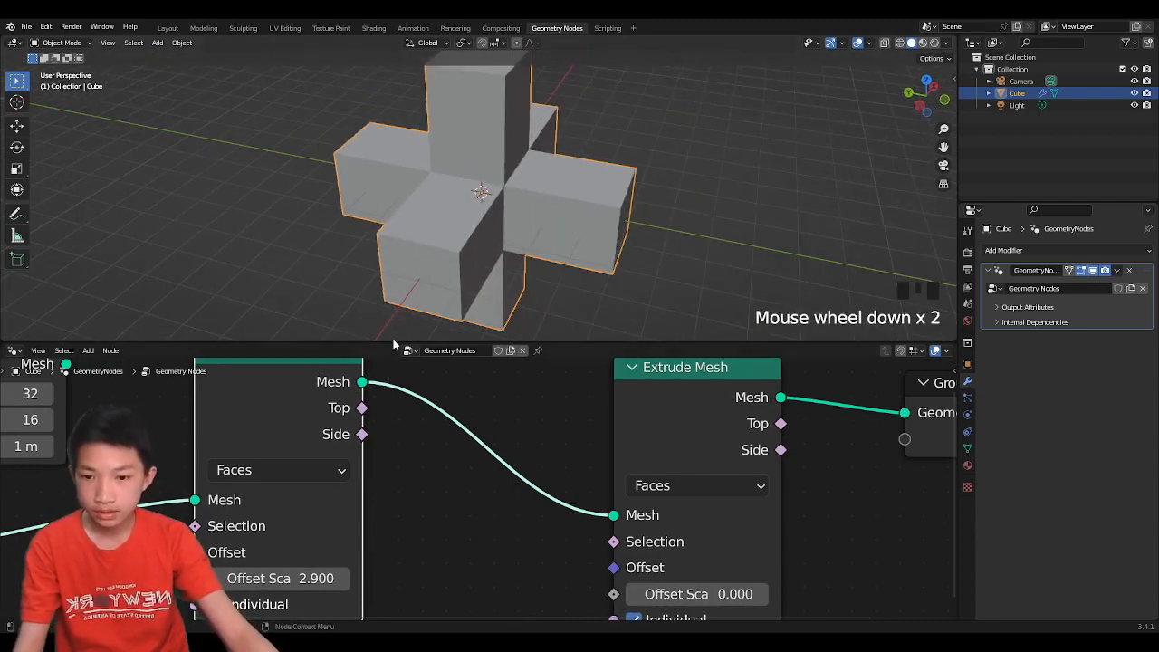
scroll(393, 337, "down", 1)
left_click(17, 217)
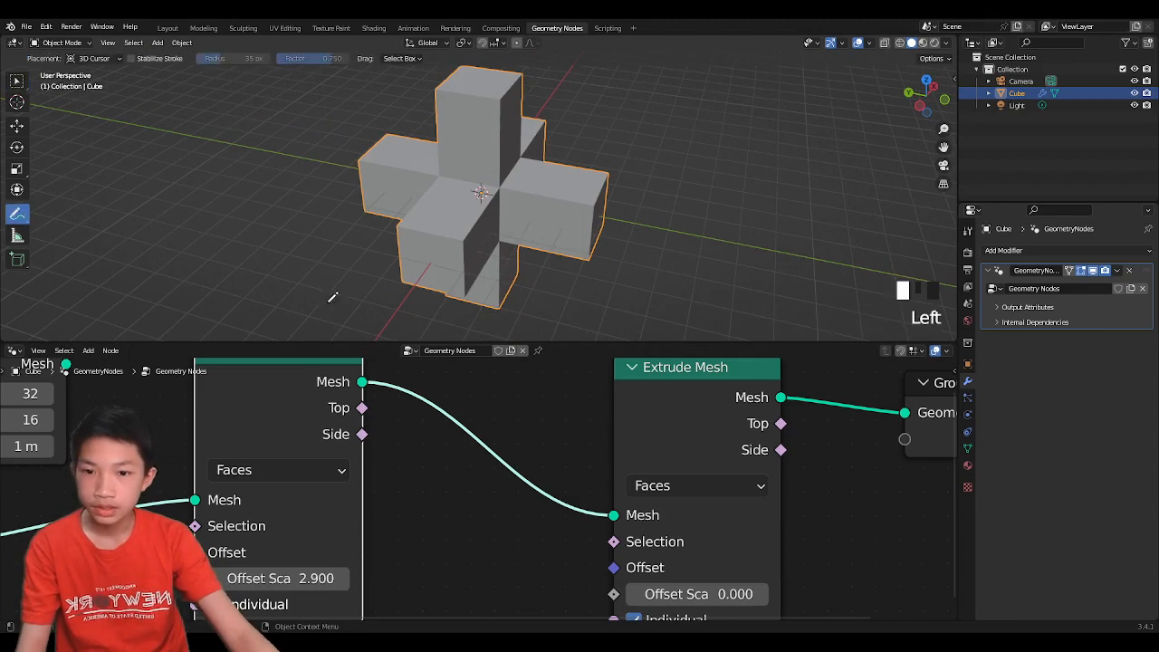
left_click(429, 265)
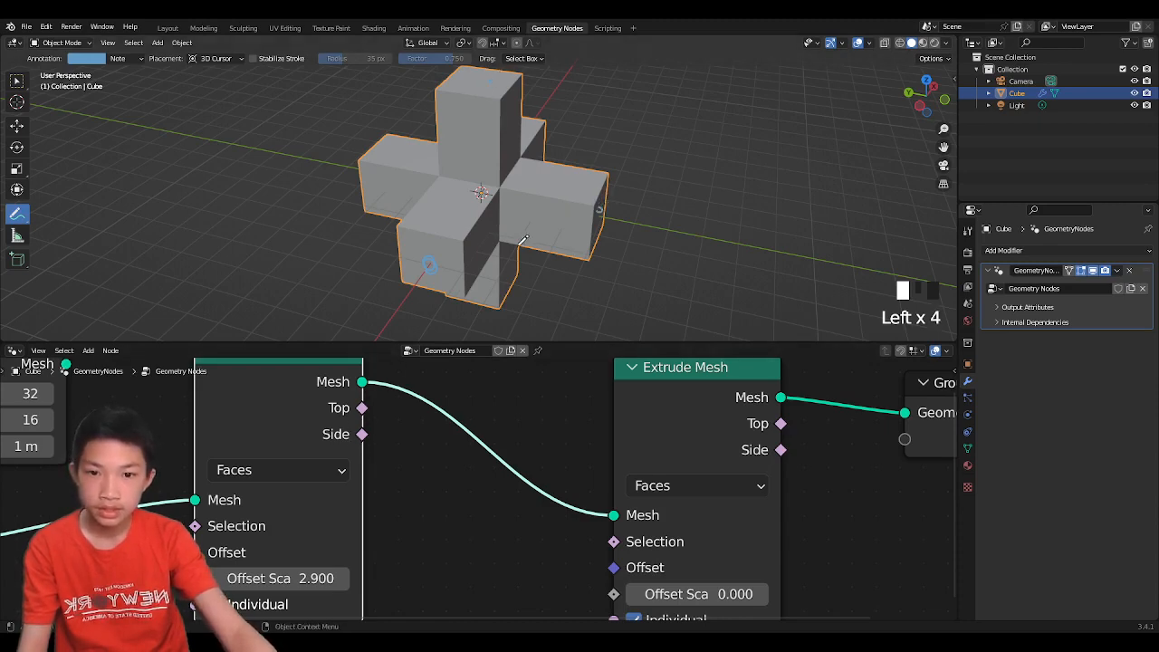
left_click(16, 83)
left_click(16, 213)
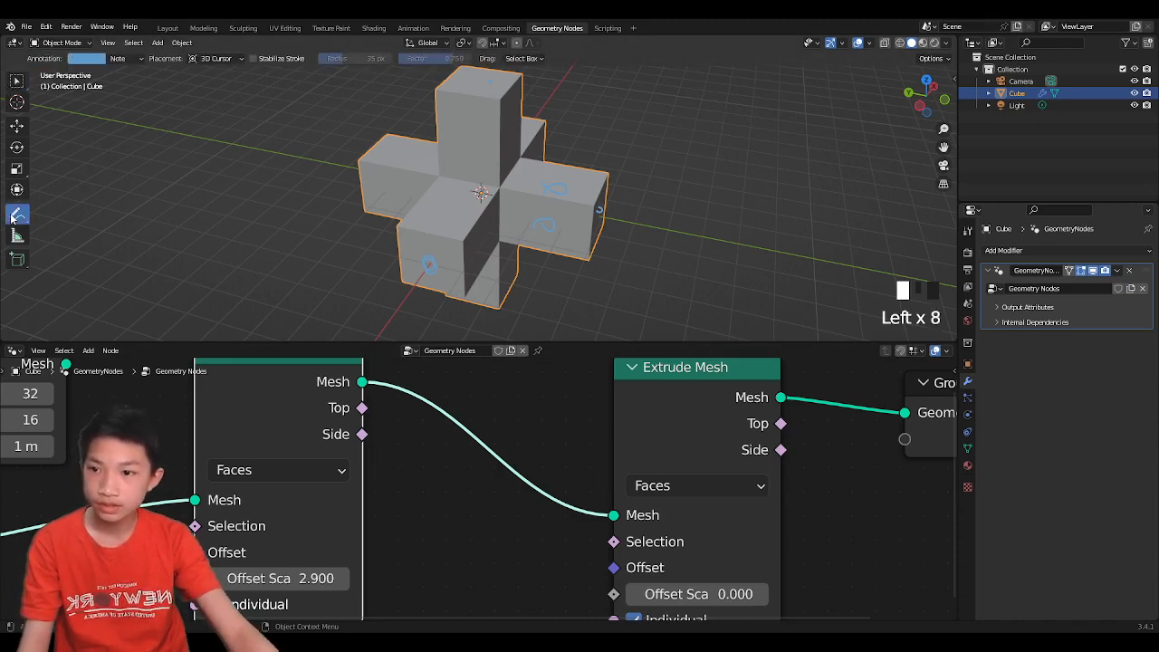
- Erase the circle annotations with the Annotate Eraser and return to the selection tool
mouse_move(17, 213)
left_mouse_down()
mouse_move(36, 217)
mouse_move(54, 287)
left_mouse_up()
left_click_drag(393, 284, 426, 242)
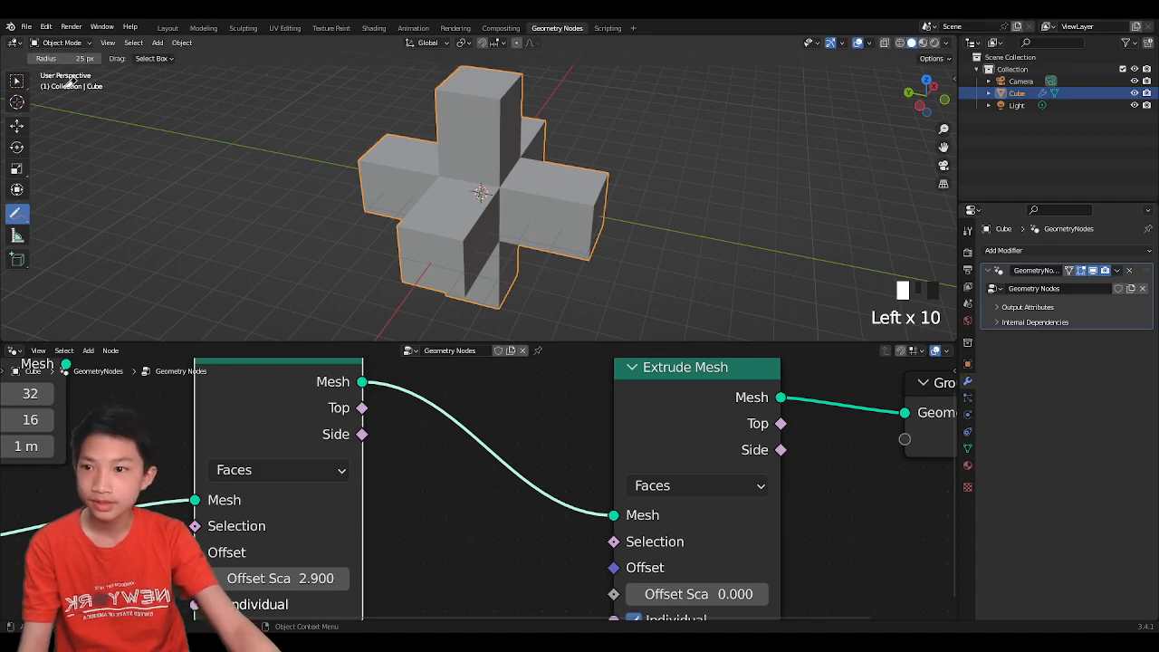
left_click(17, 83)
- Connect the Top output of the first Extrude Mesh node to the Selection input of the second
scroll(363, 404, "down", 1)
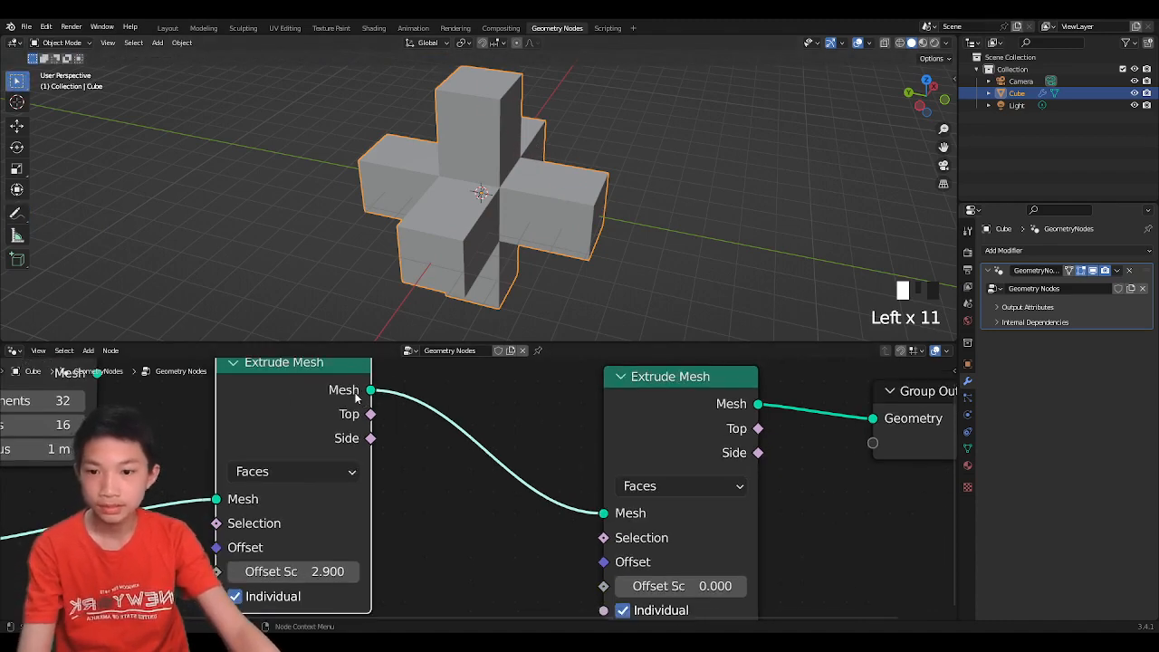
middle_click_drag(362, 402, 343, 382)
scroll(340, 383, "up", 2)
left_click_drag(329, 379, 601, 524)
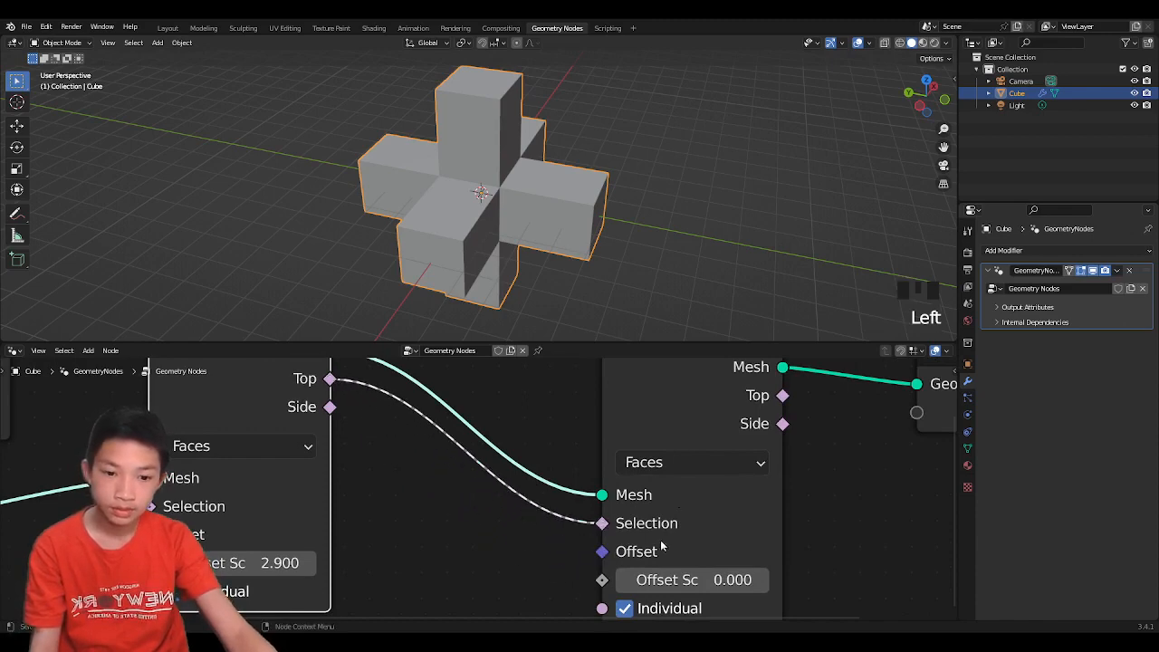
- Try Offset Scale values of 3.100 and -0.100 on the second Extrude Mesh node before setting it to 4.000
left_click_drag(675, 579, 815, 579)
scroll(576, 275, "down", 1)
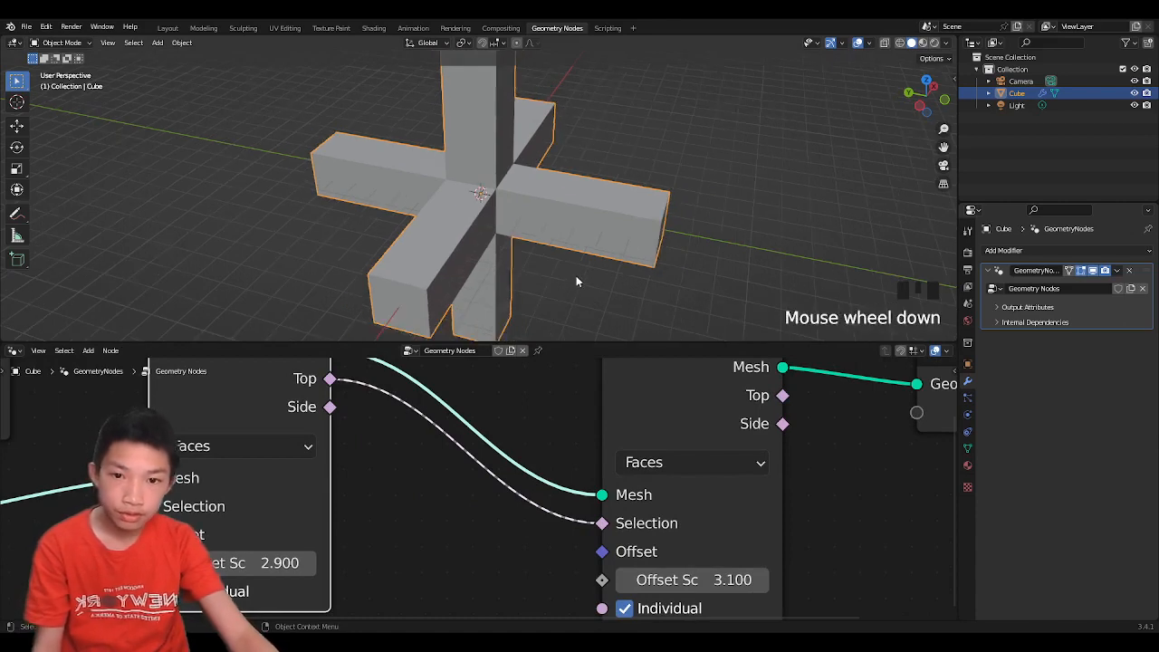
scroll(575, 263, "down", 1)
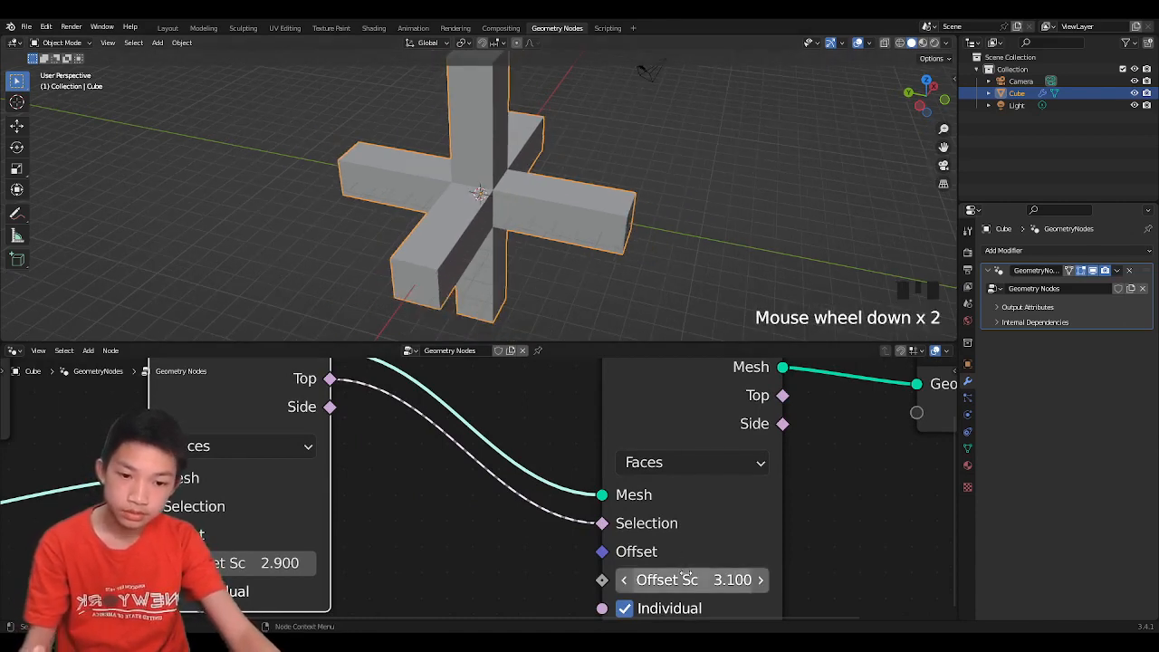
left_click_drag(686, 580, 552, 580)
mouse_move(608, 259)
middle_mouse_down()
mouse_move(574, 267)
mouse_move(597, 271)
middle_mouse_up()
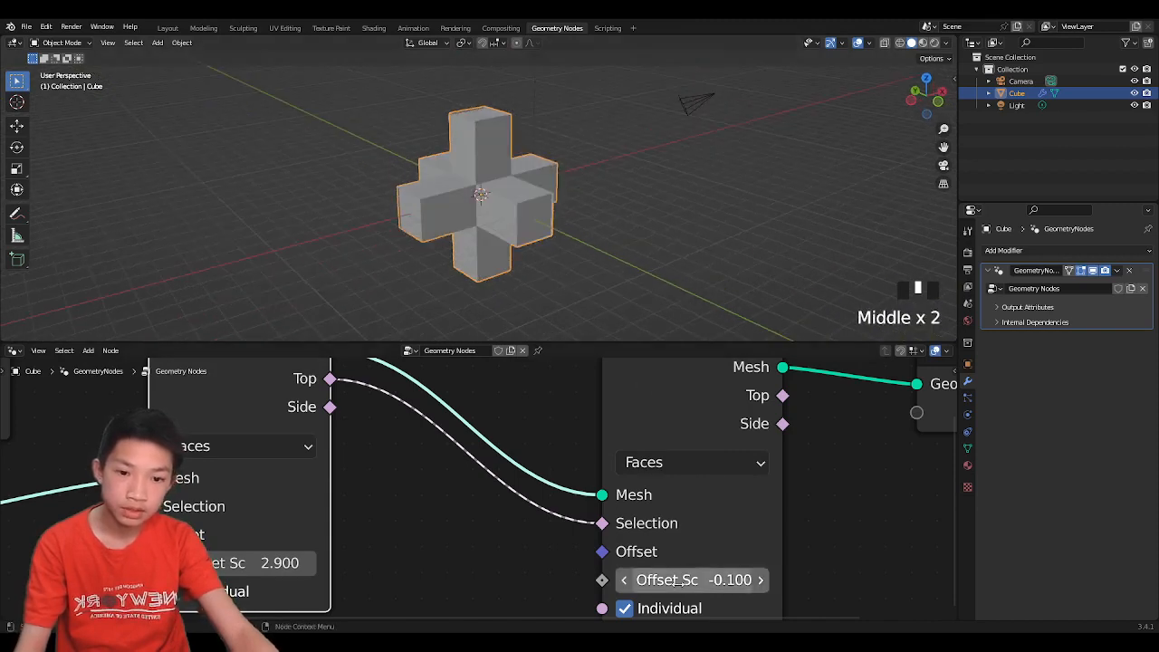
left_click_drag(675, 580, 861, 580)
scroll(555, 540, "down", 3)
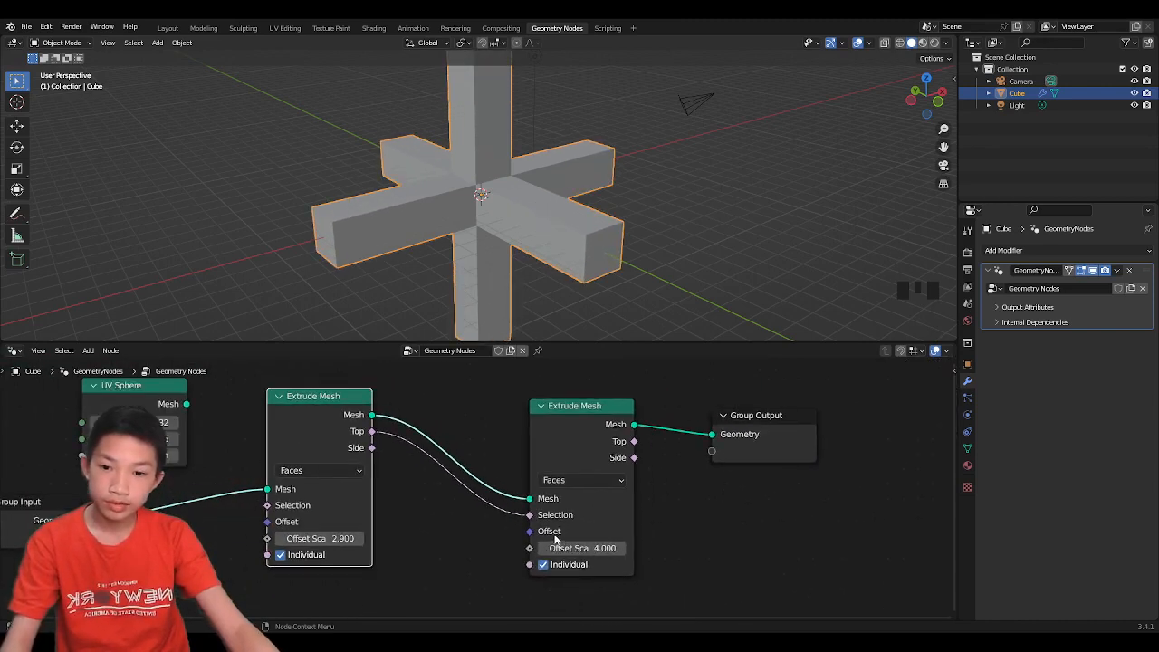
- Disconnect the Selection input of the second Extrude Mesh node and move that node closer to Group Output
left_click_drag(532, 518, 530, 503)
key("g")
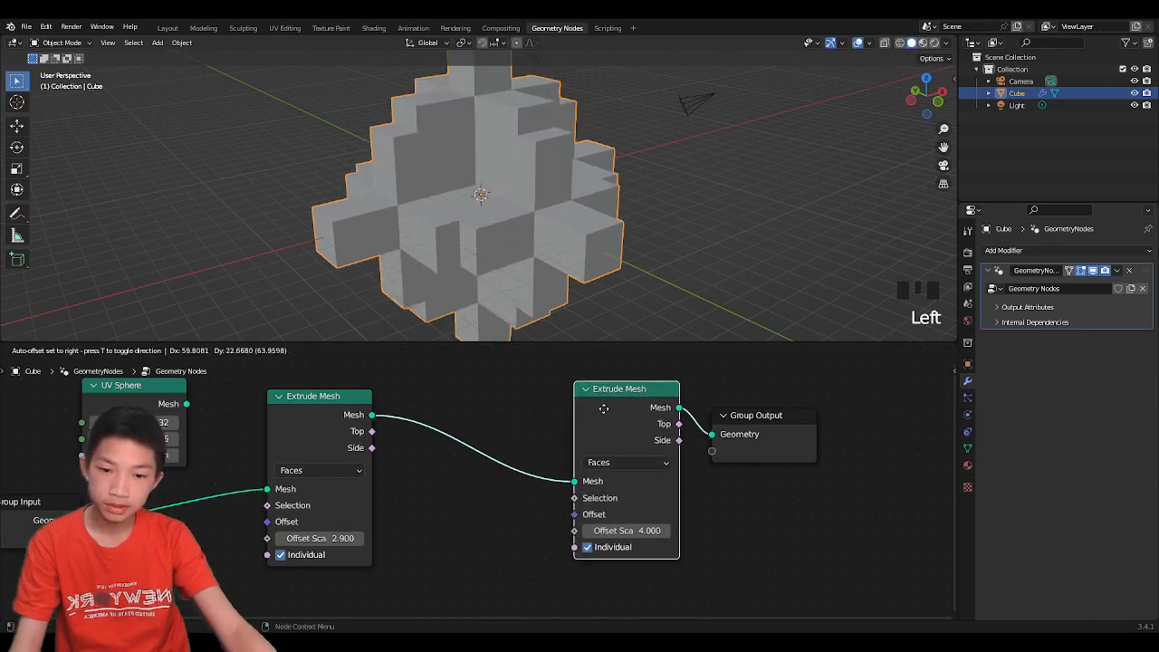
left_click(569, 429)
- Add a Scale Elements node on the link between the two Extrude Mesh nodes and adjust its position slightly
key("shift+a")
left_click(401, 346)
type("scale")
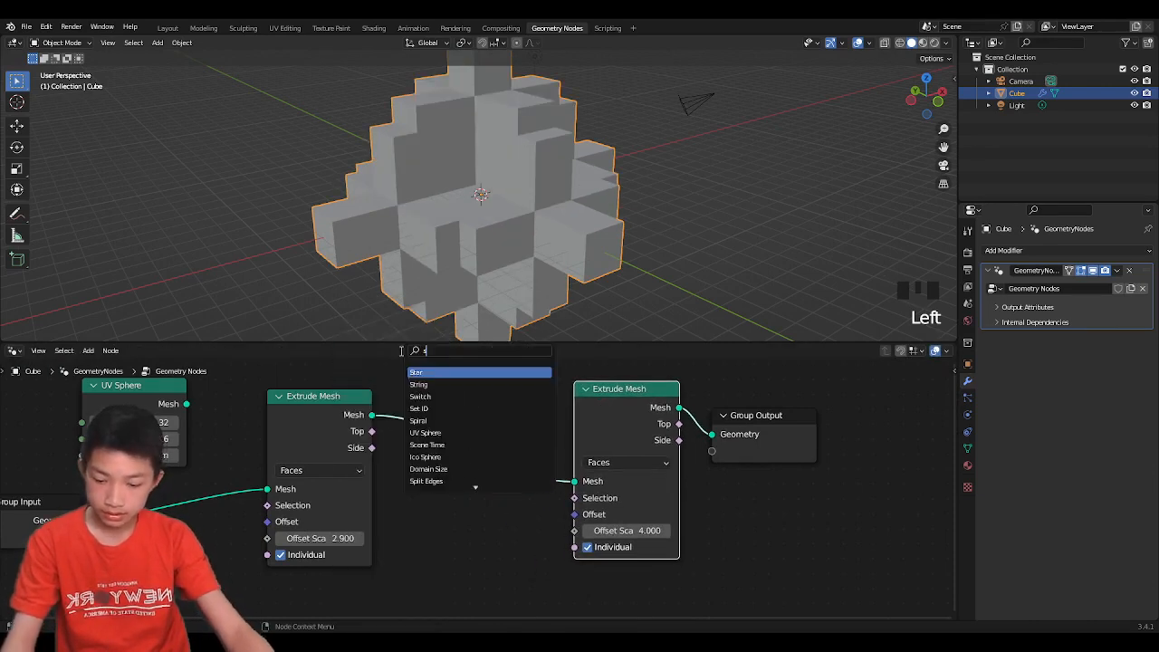
key("Down")
key("Down")
key("Up")
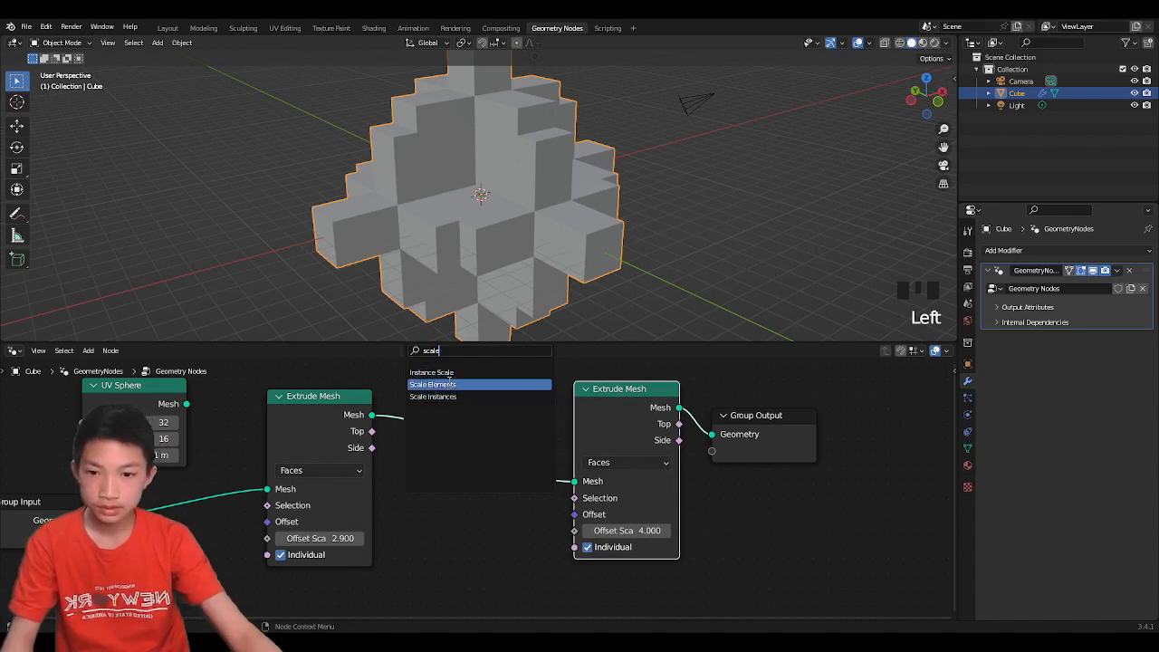
key("Return")
left_click(480, 438)
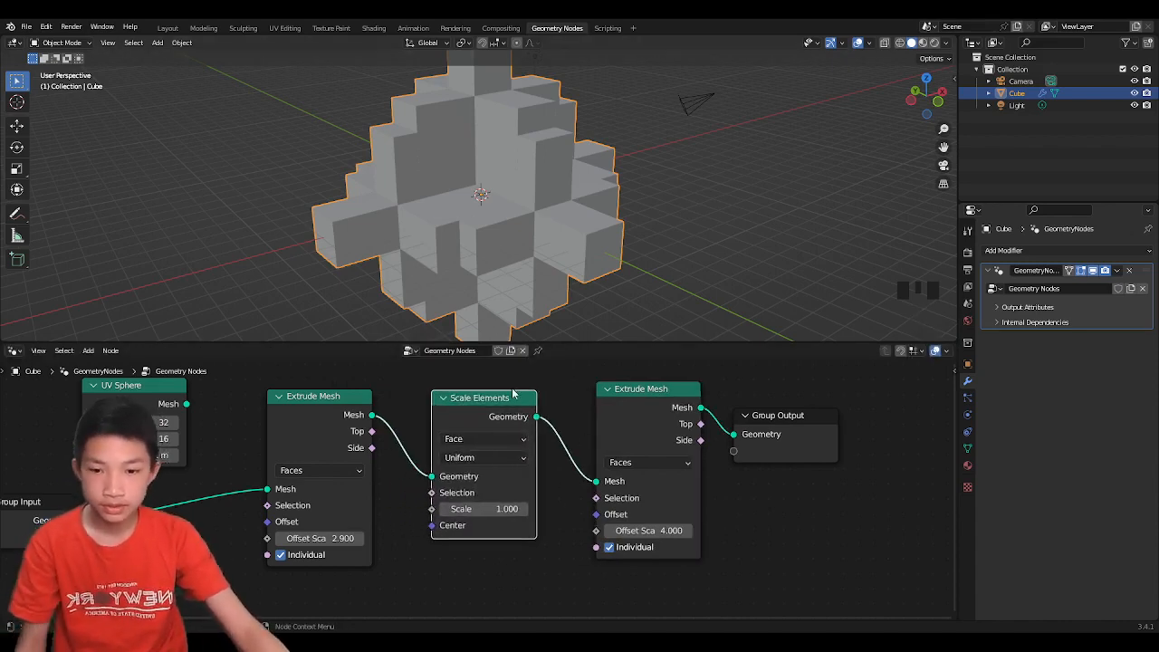
scroll(439, 405, "up", 1)
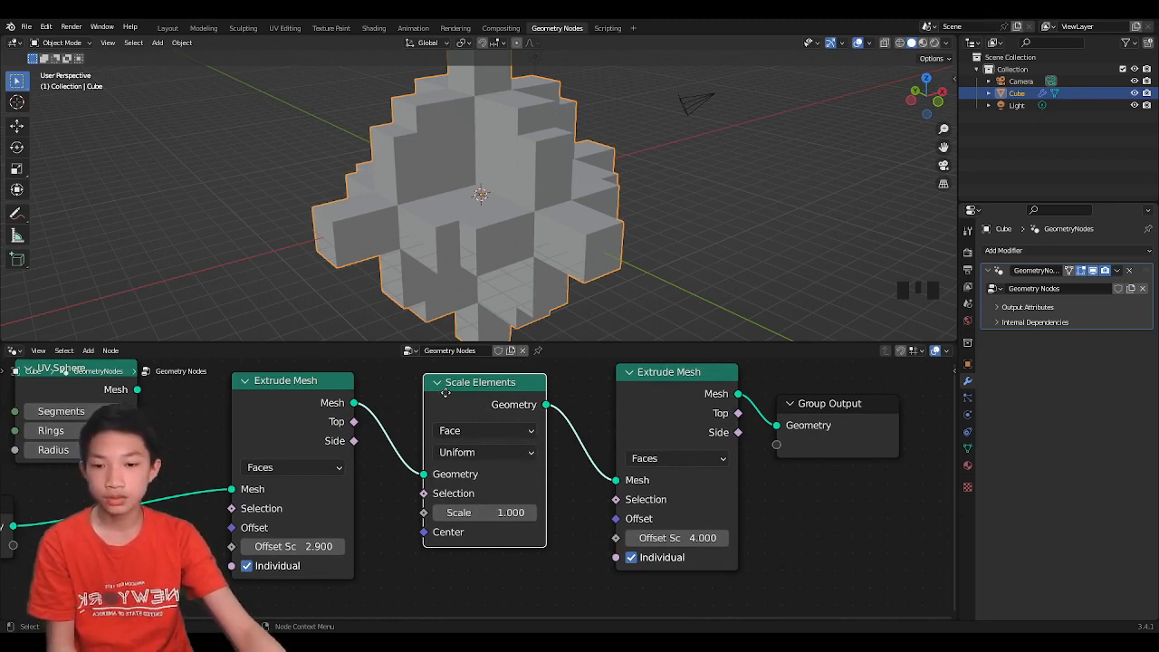
left_click_drag(444, 391, 442, 392)
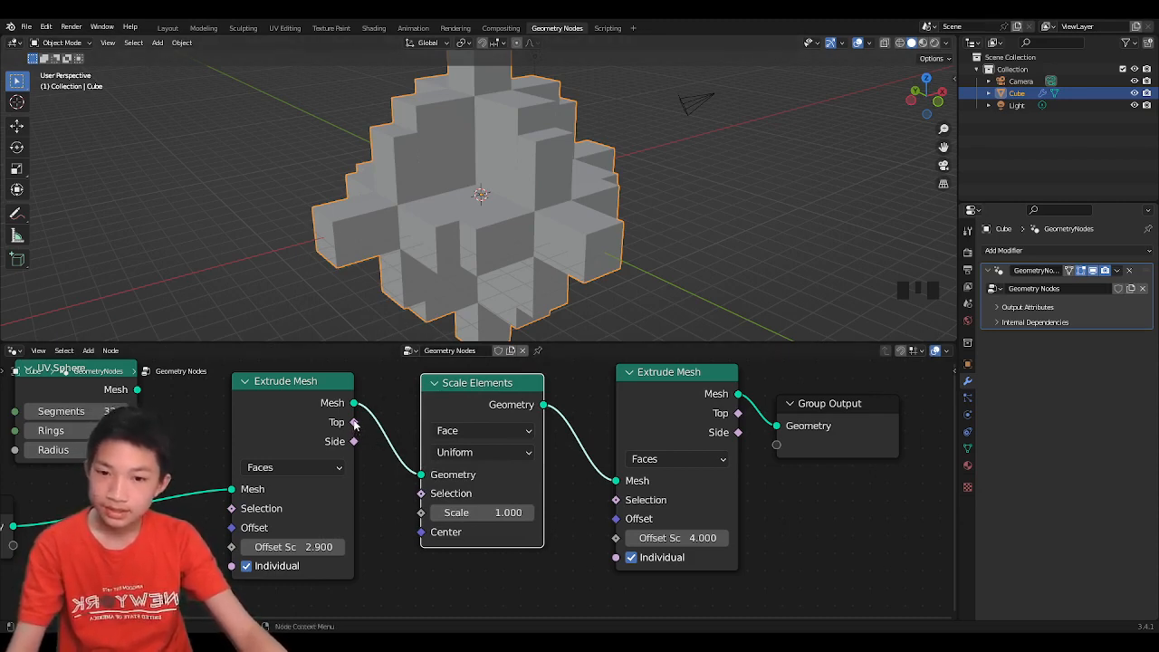
- Set the Offset Scale of the second Extrude Mesh node to 0
left_click_drag(354, 424, 358, 426)
key("Escape")
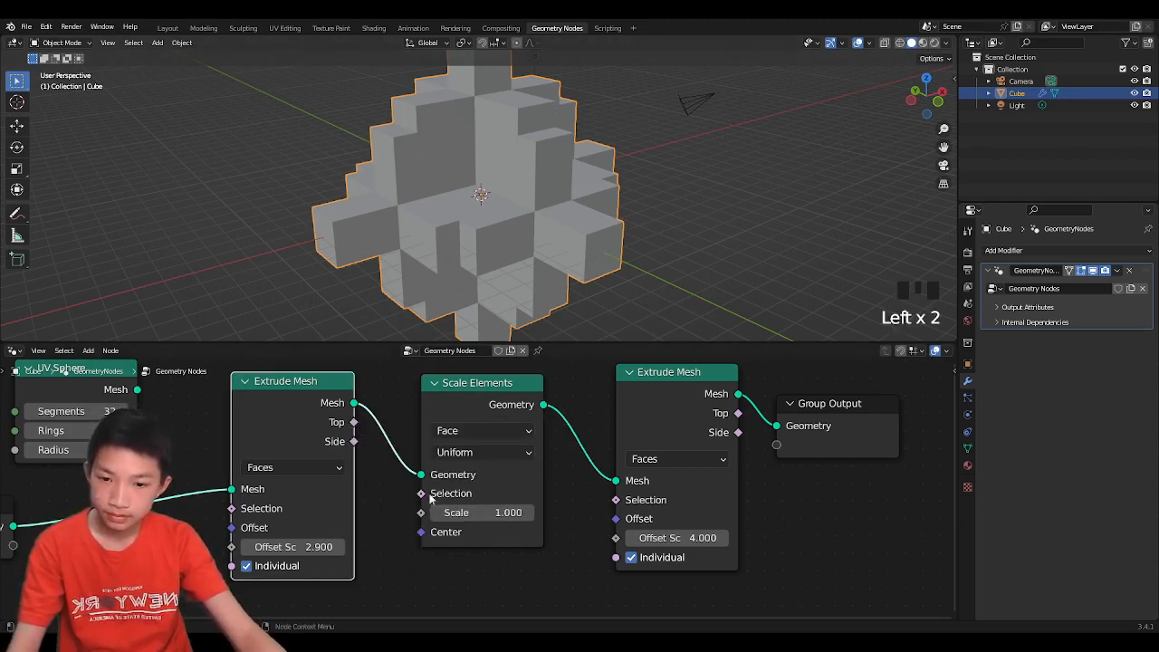
left_click(699, 540)
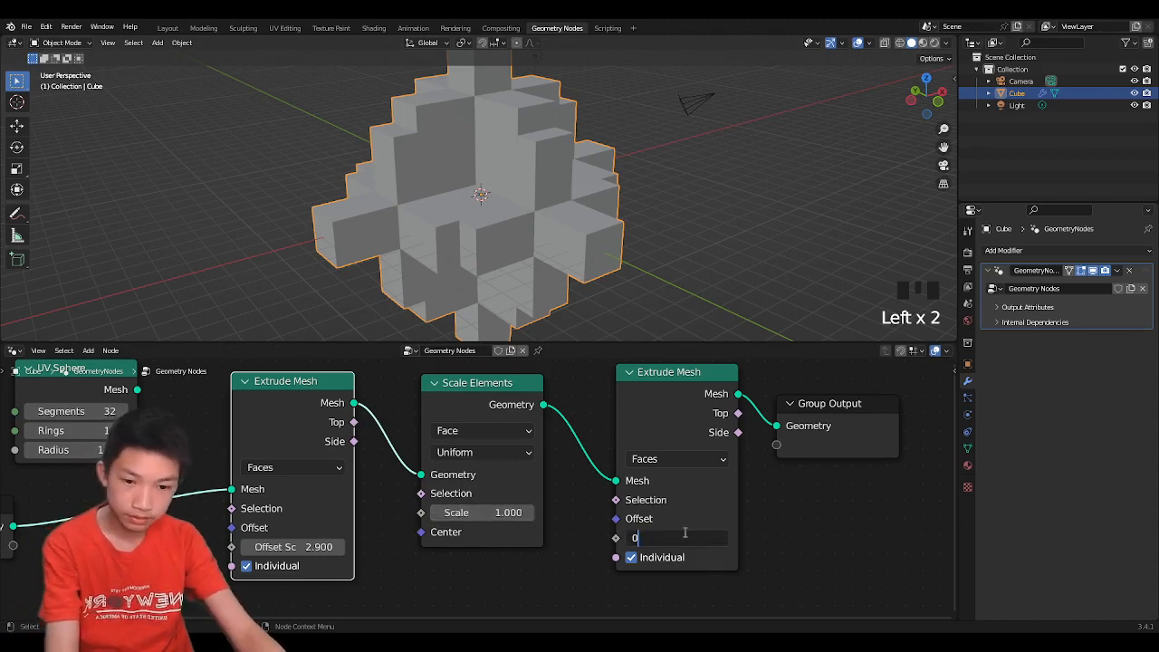
type("0")
left_click(755, 527)
- Try Scale values of 0.400 and 0 on the Scale Elements node and reset it to 1
left_click_drag(493, 513, 439, 512)
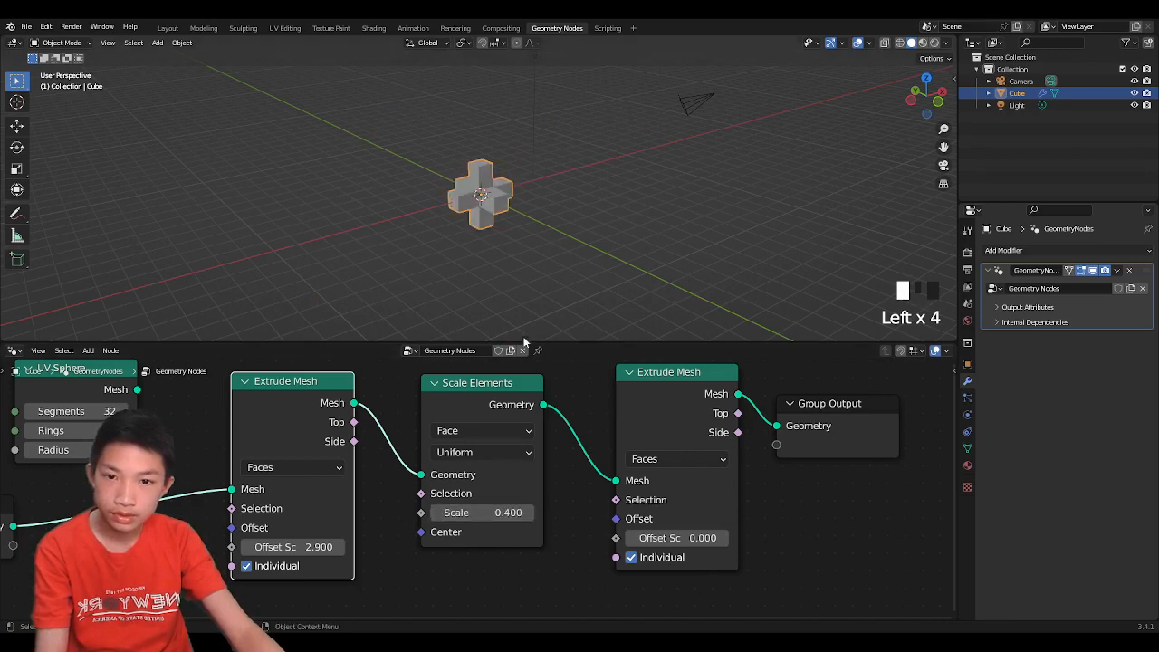
left_click(491, 511)
type("0")
left_click(576, 498)
scroll(543, 489, "up", 2)
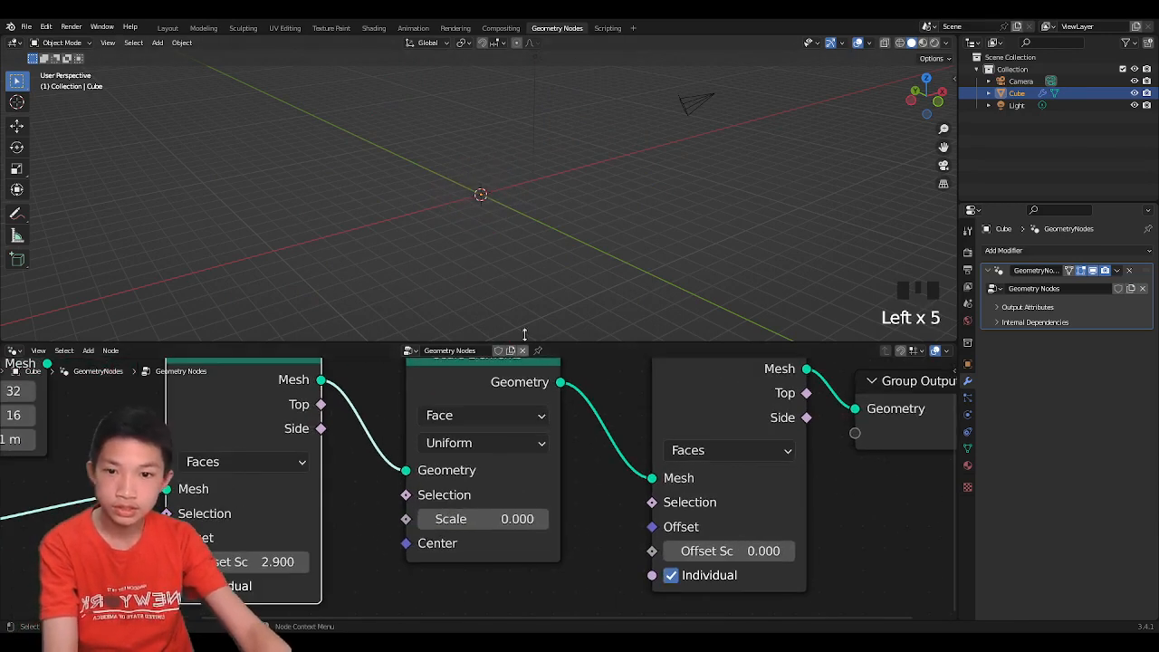
left_click(507, 519)
type("1")
left_click(556, 512)
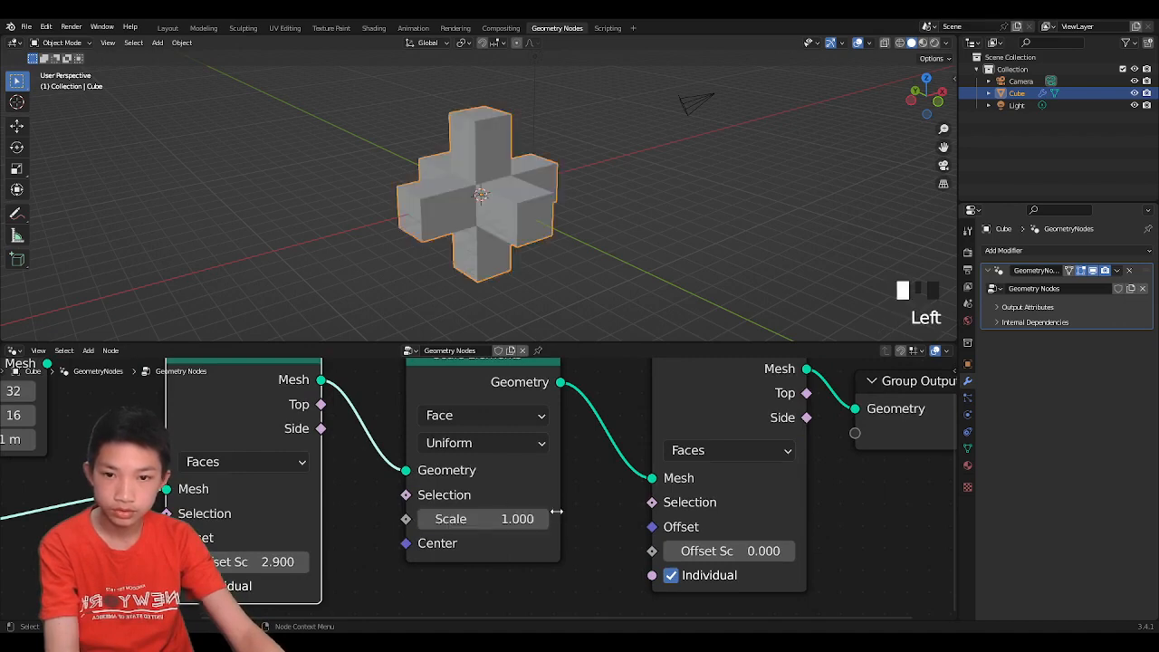
scroll(532, 222, "up", 4)
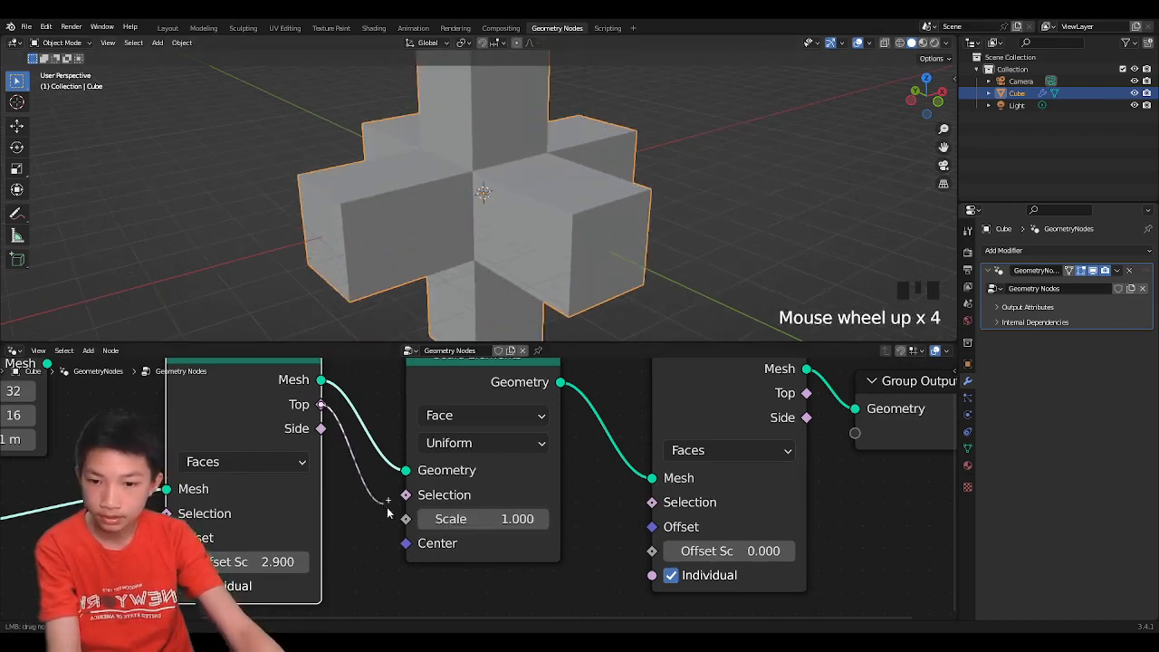
- Connect the first Extrude Mesh node's Top output to the Selection of Scale Elements and set its Scale to 0.200
left_click_drag(387, 513, 408, 496)
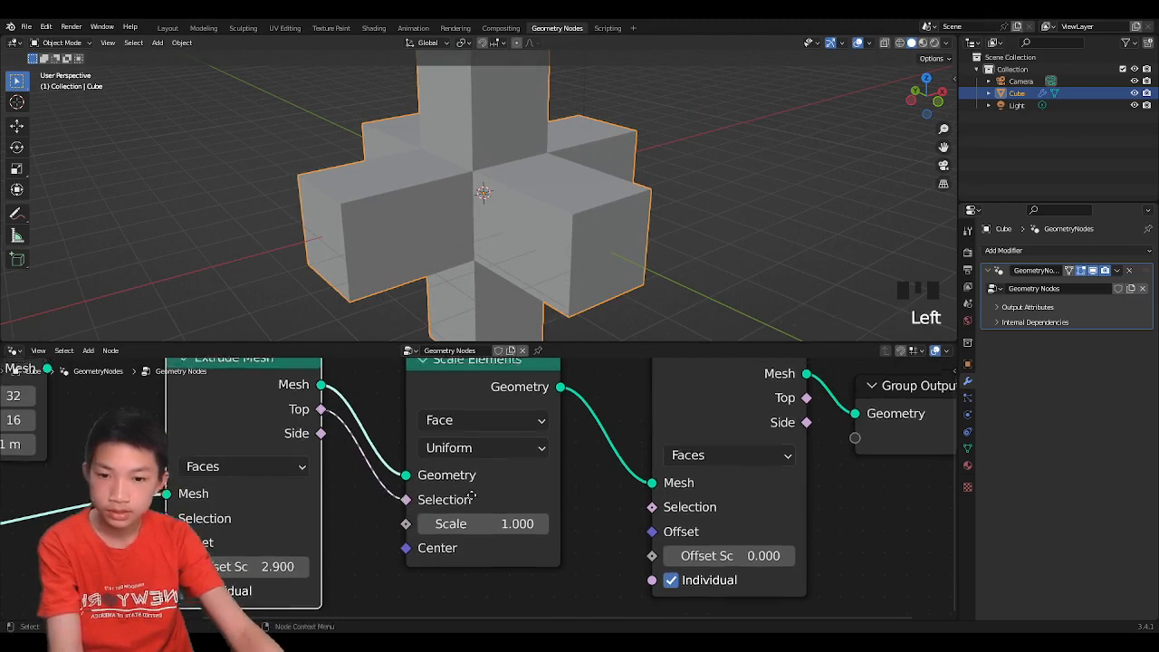
key("Home")
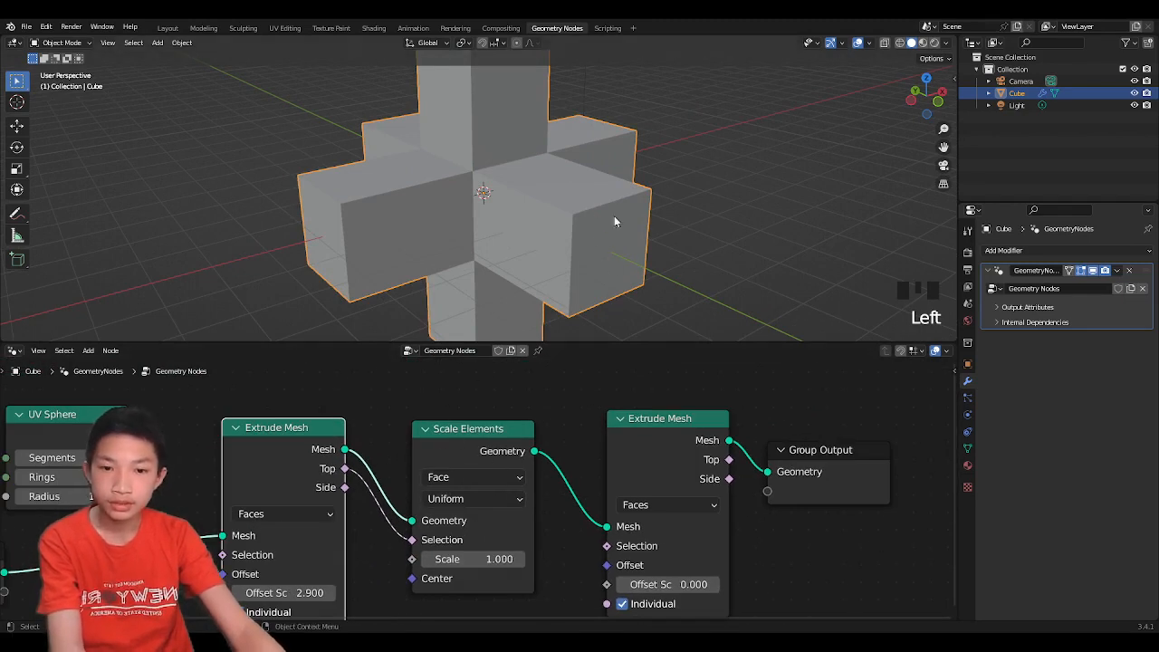
left_click_drag(471, 558, 399, 558)
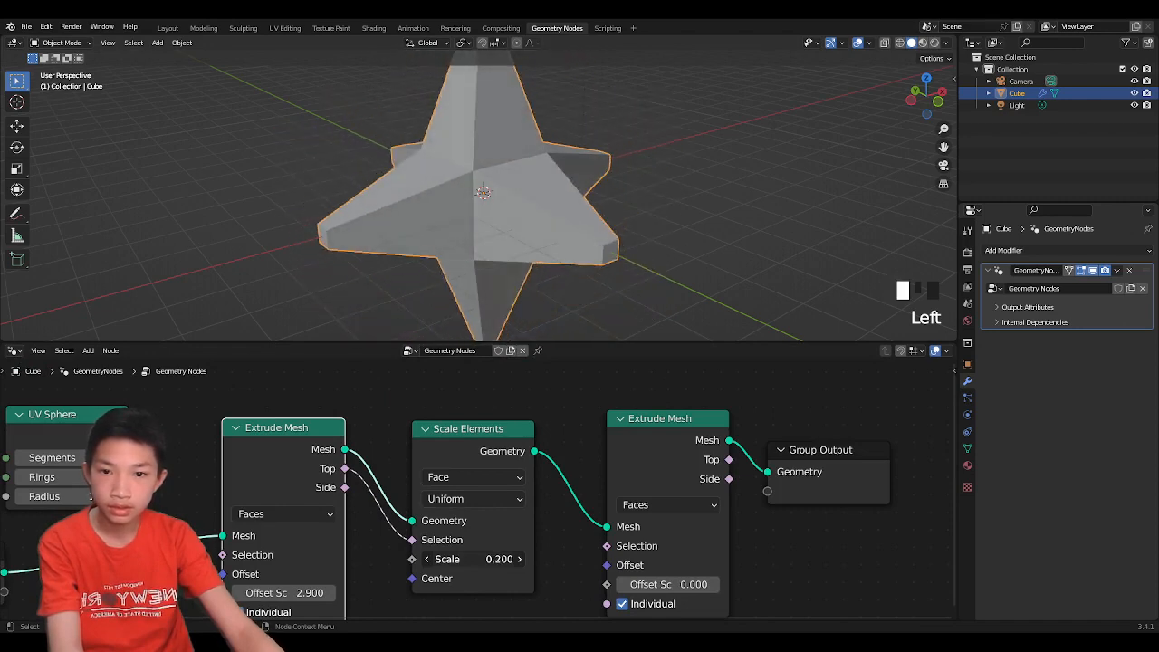
scroll(456, 266, "down", 2)
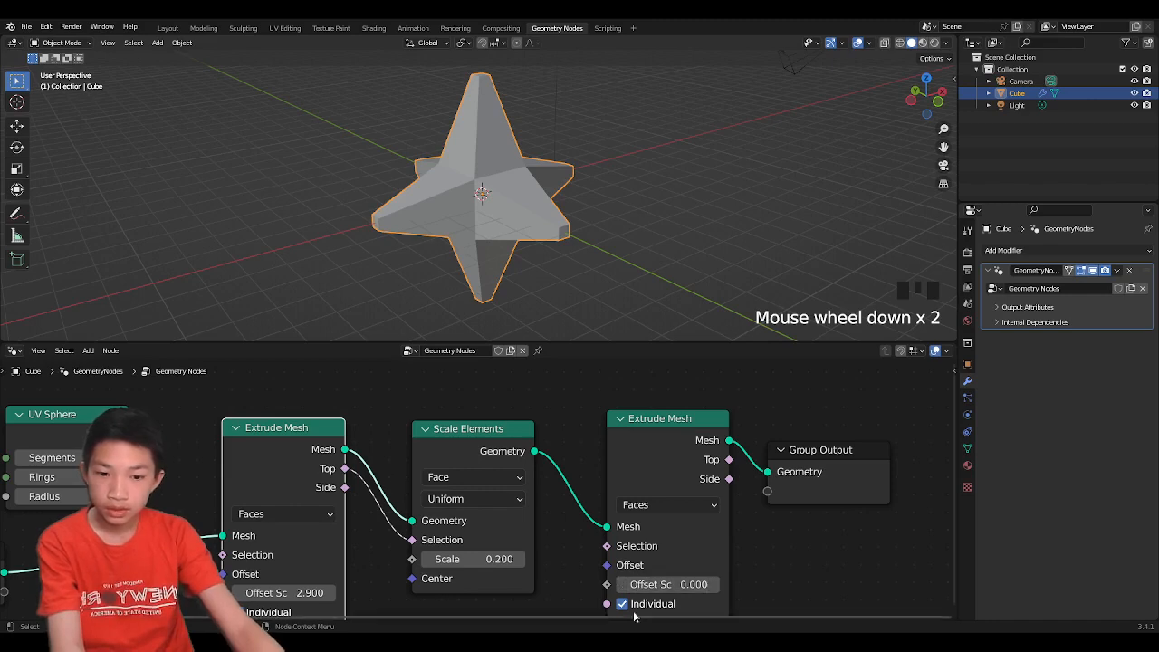
- Feed the first Extrude Mesh node's Top output into the second one's Selection and set the second node's Offset Scale to 3.900
left_click_drag(350, 468, 605, 547)
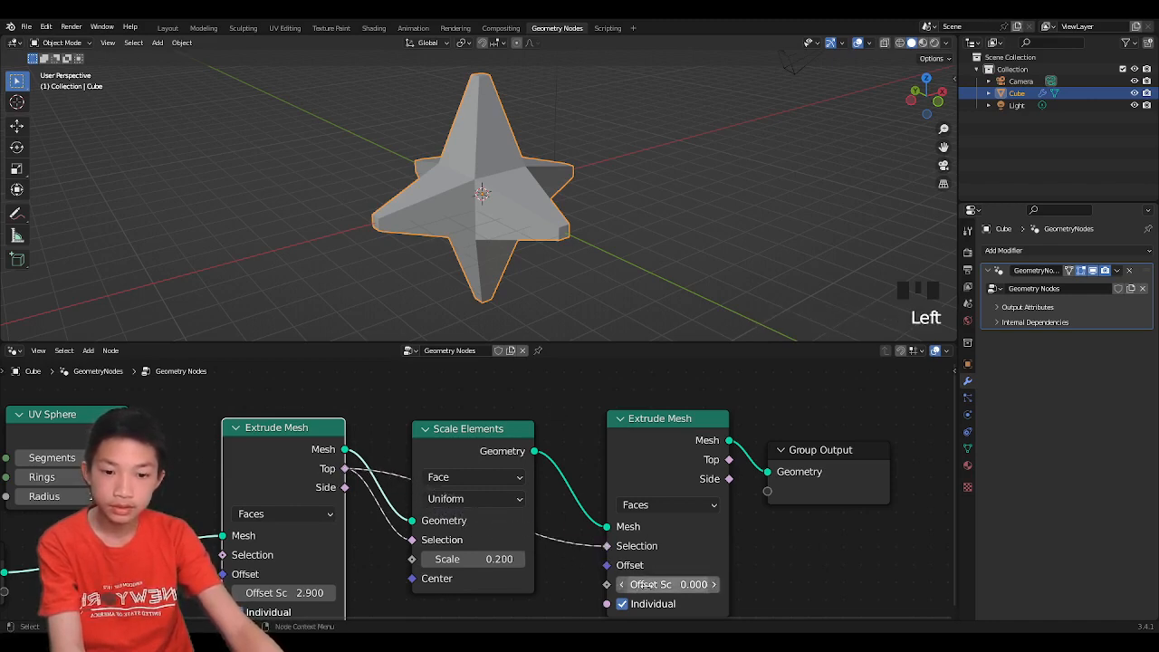
left_click_drag(652, 584, 788, 584)
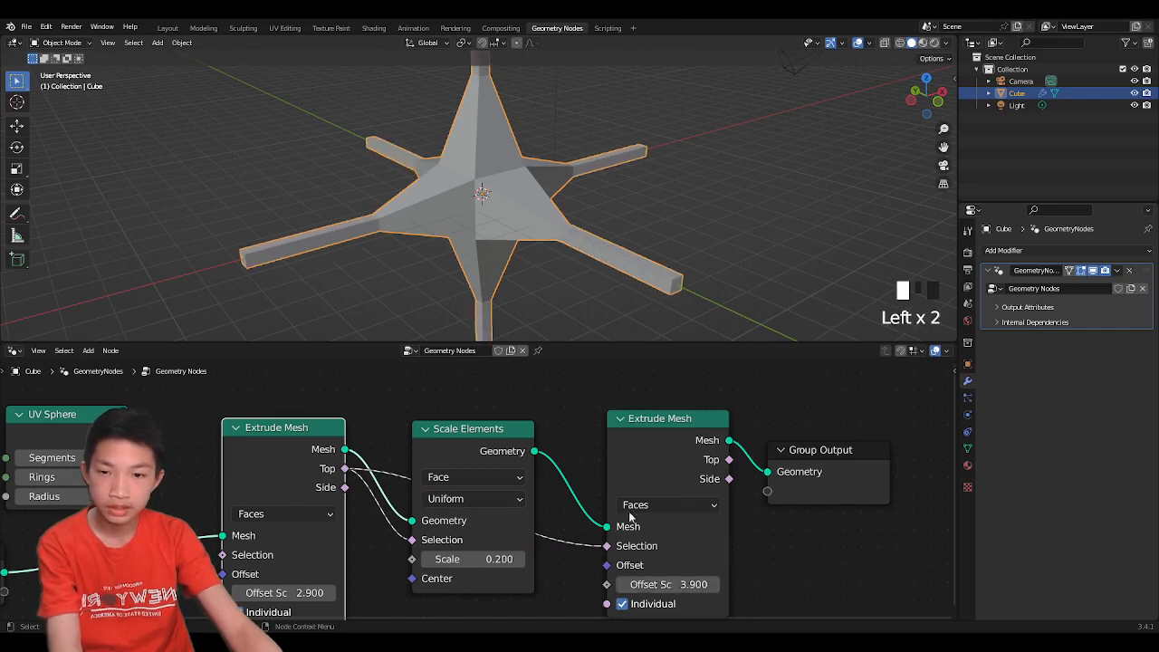
middle_click_drag(516, 201, 623, 202)
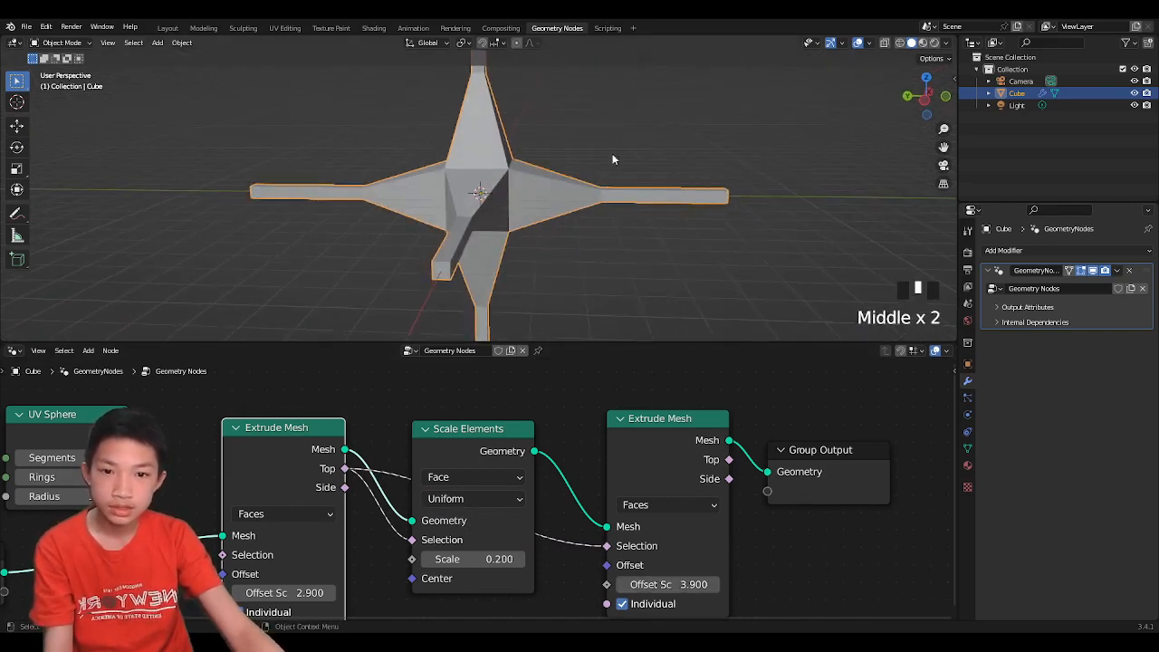
left_click_drag(331, 453, 305, 440)
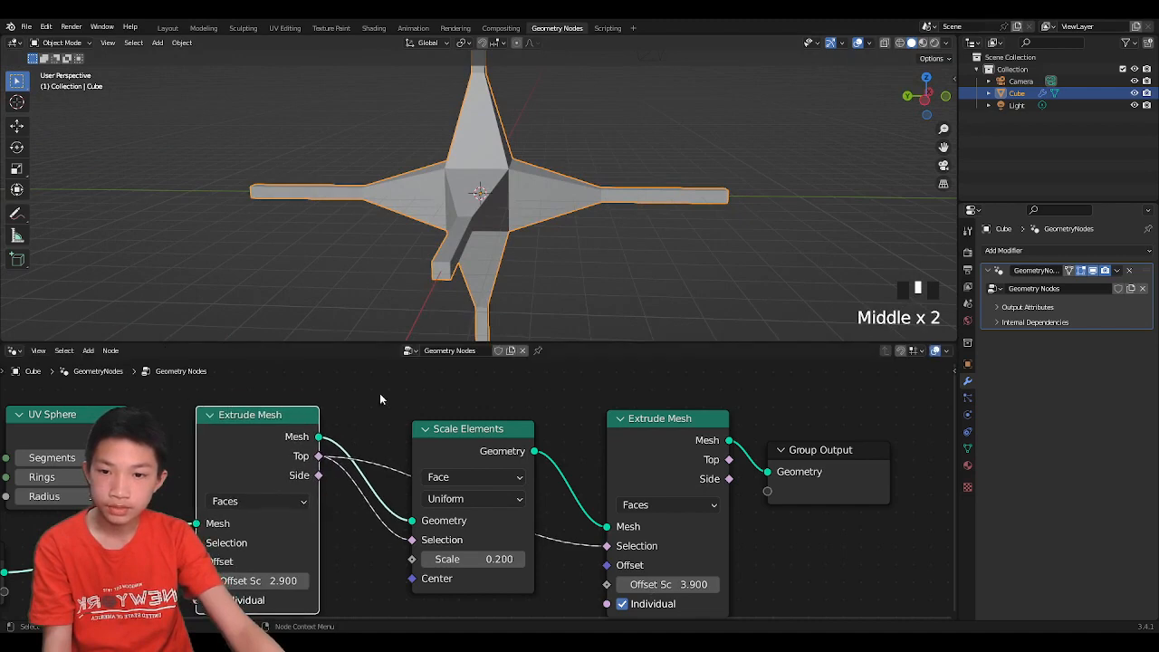
- Delete the Scale Elements and second Extrude Mesh nodes, and connect the remaining Extrude Mesh node's Mesh output to Group Output
left_click(494, 428)
key("Delete")
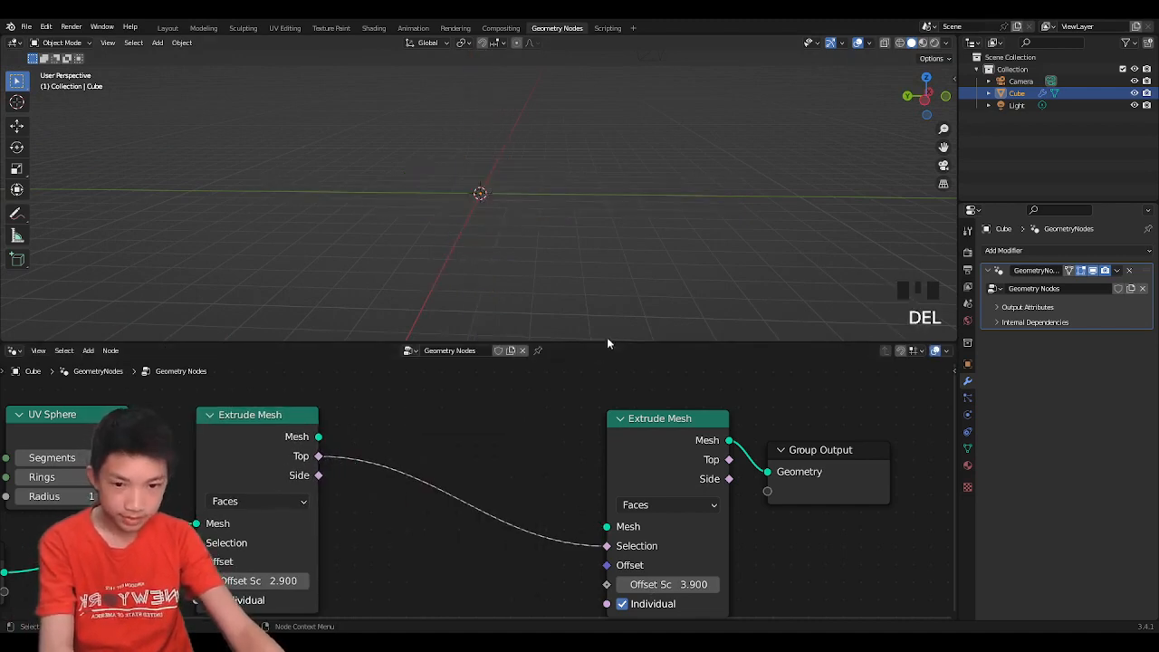
left_click(638, 416)
key("Delete")
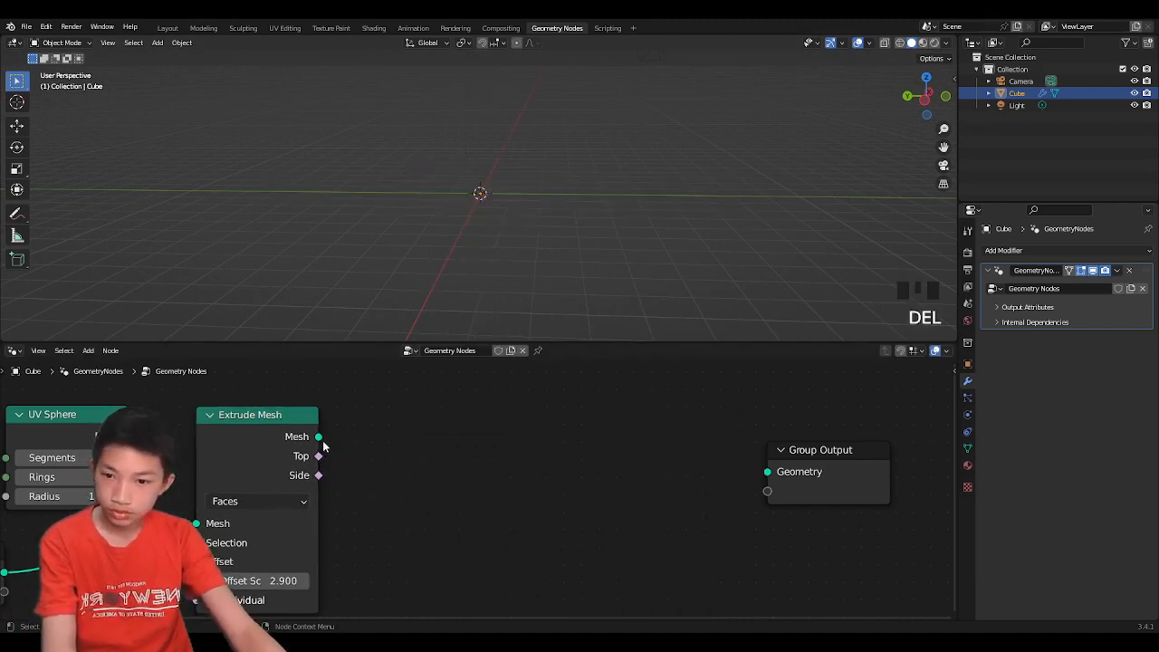
left_click_drag(318, 436, 768, 471)
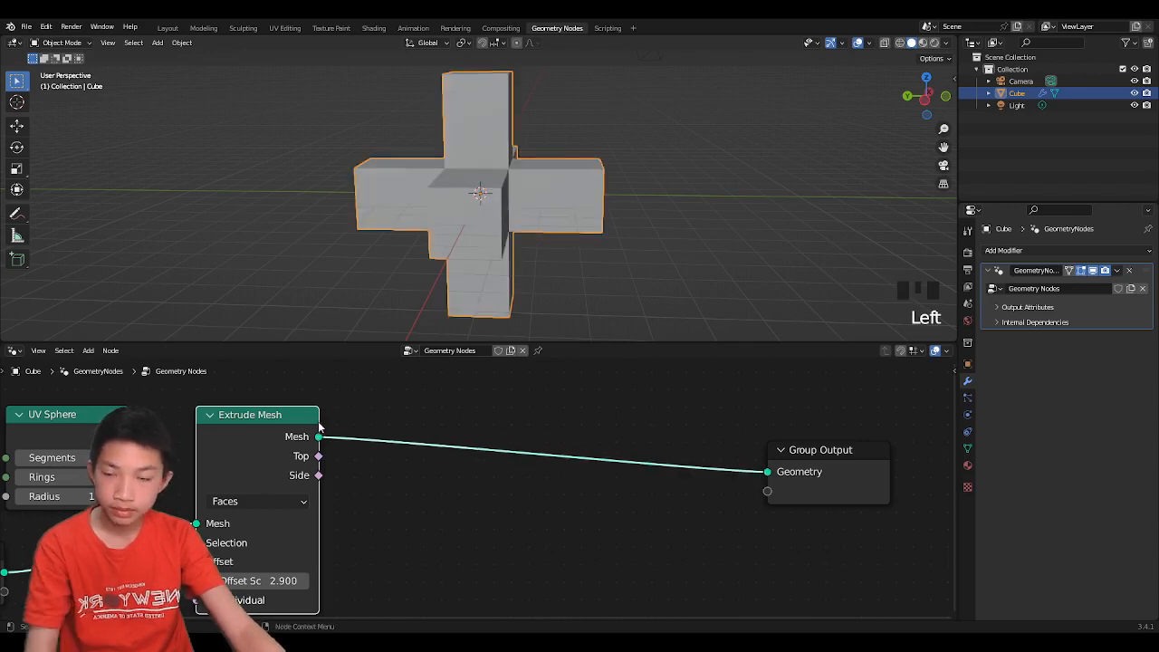
- Move the Extrude Mesh node closer to Group Output, away from the UV Sphere node
left_click_drag(278, 416, 369, 416)
scroll(329, 402, "down", 1)
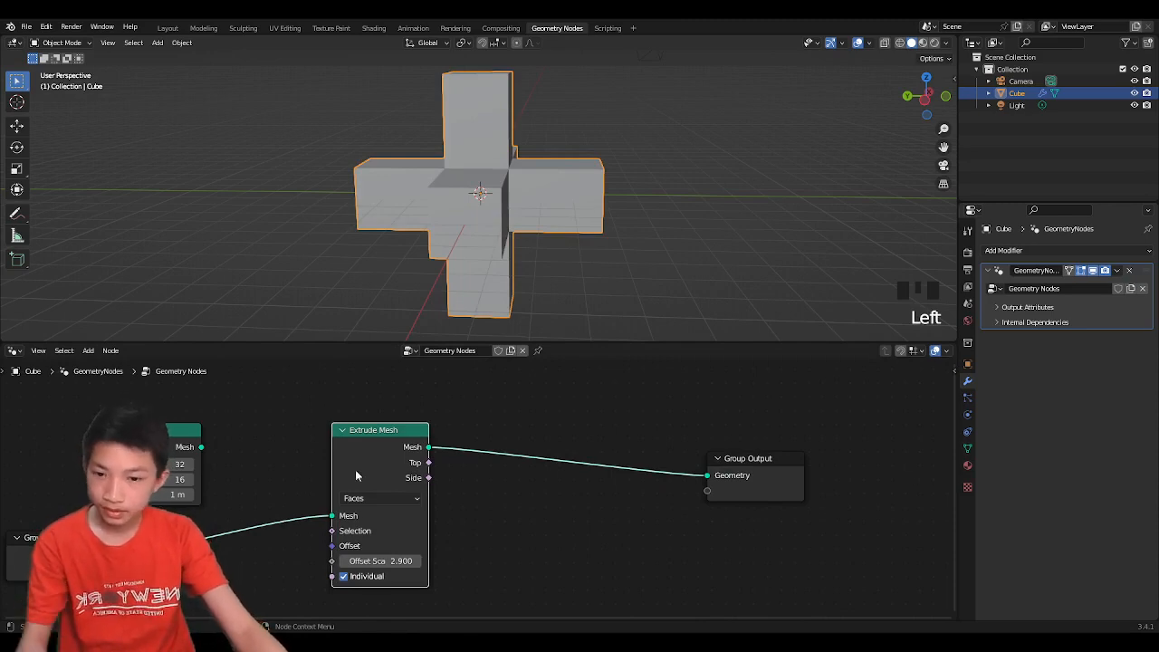
middle_click_drag(355, 469, 436, 490)
scroll(468, 497, "up", 1)
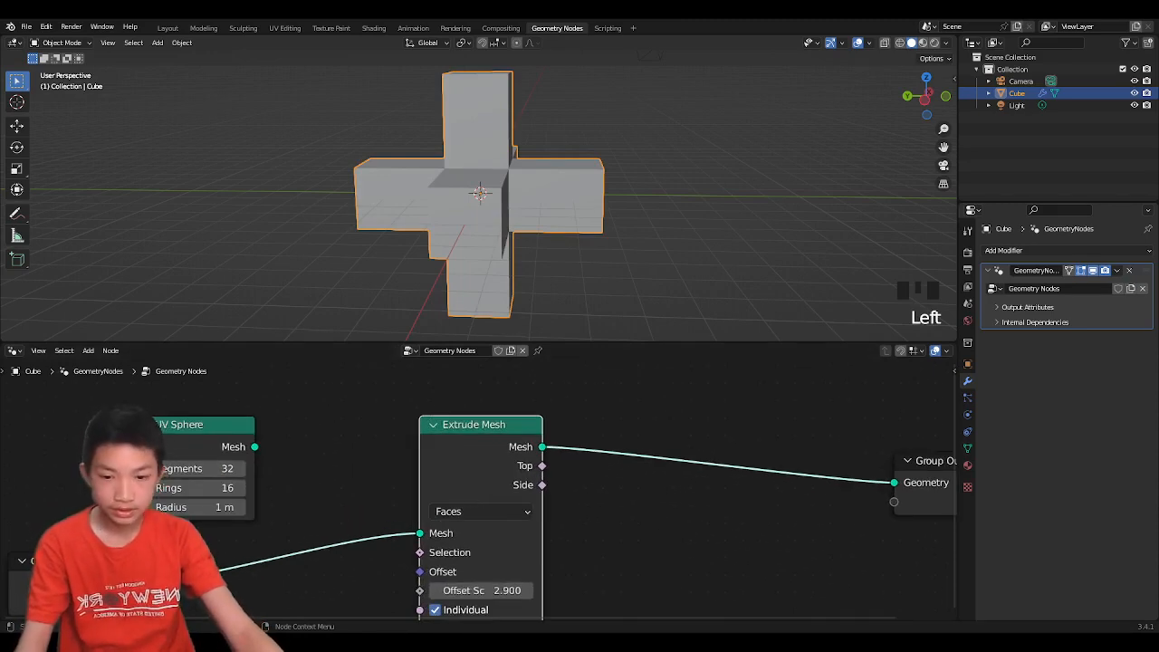